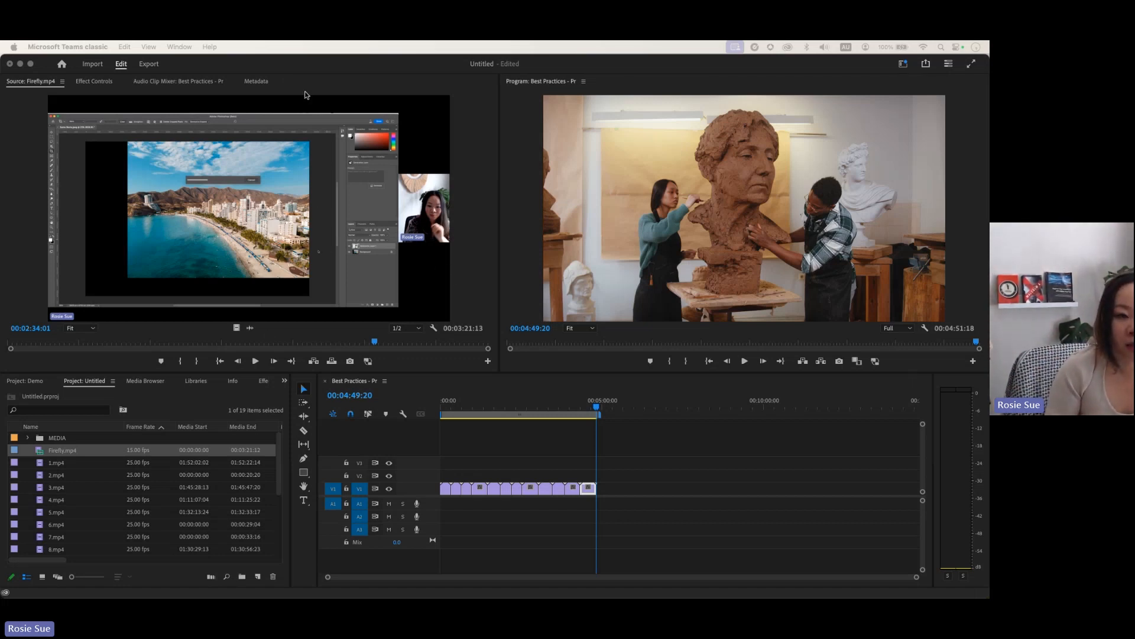
# Dock the Source monitor with the Program monitor and show the transcript view for Firefly.mp4.
pyautogui.moveTo(47, 88); pyautogui.dragTo(505, 82)
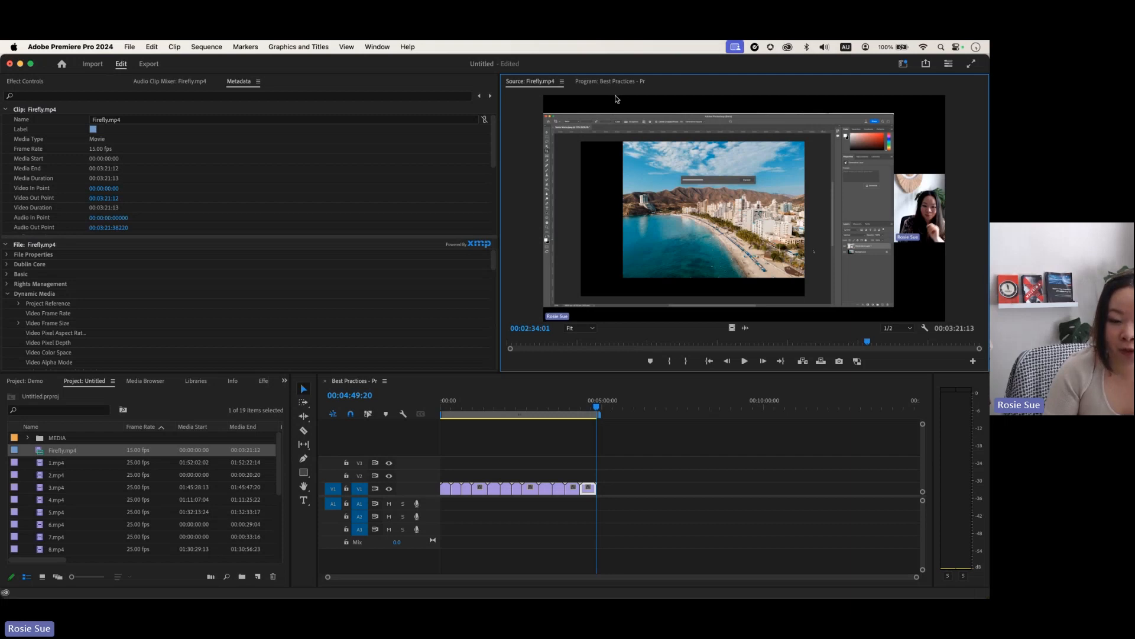
pyautogui.click(378, 47)
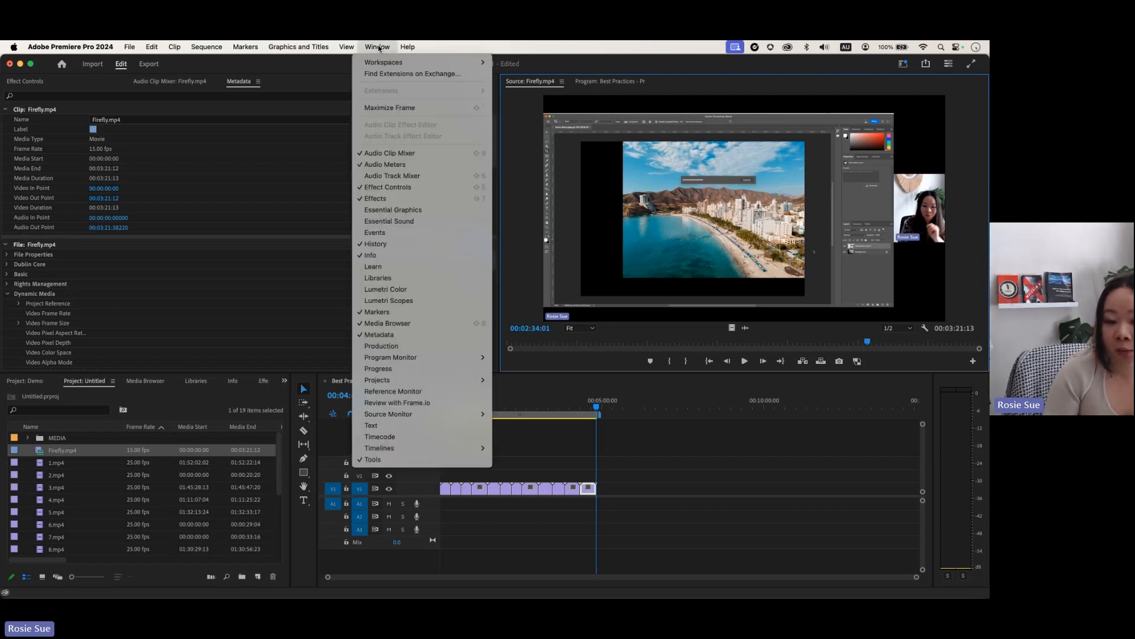
pyautogui.click(446, 425)
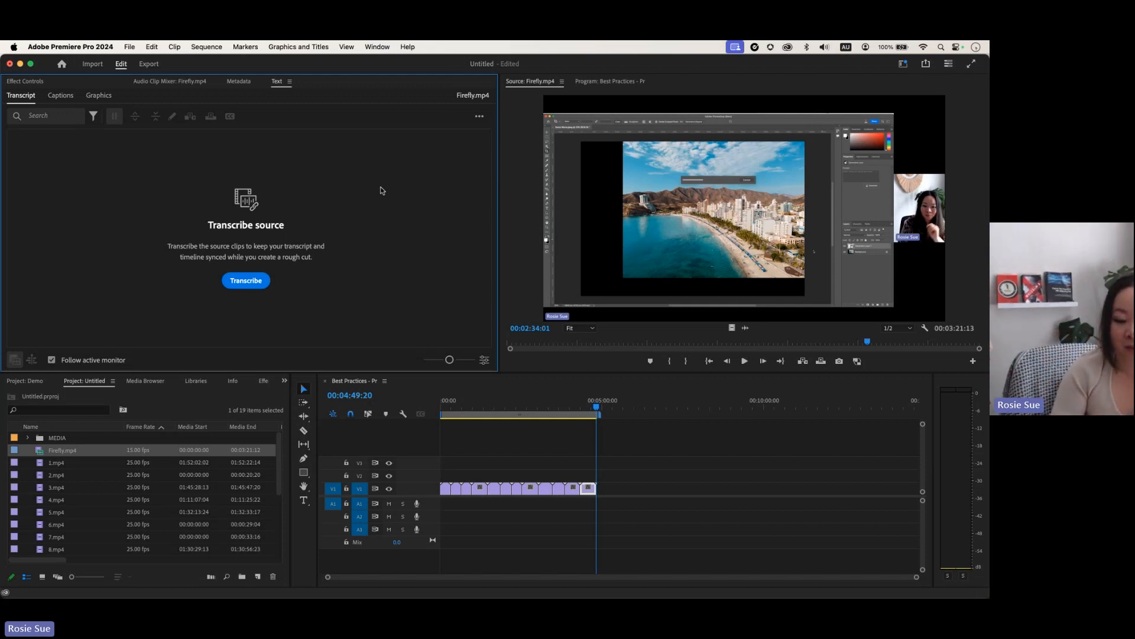
# Transcribe Firefly.mp4 with the language set to English and speaker labeling set to separate speakers.
pyautogui.click(246, 280)
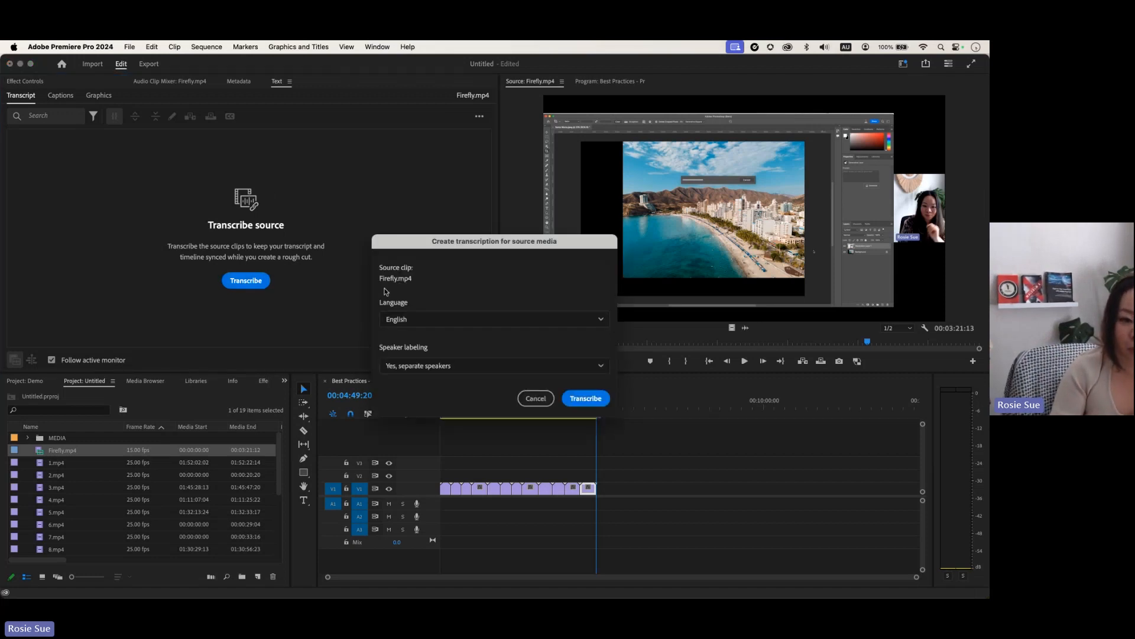
pyautogui.click(431, 321)
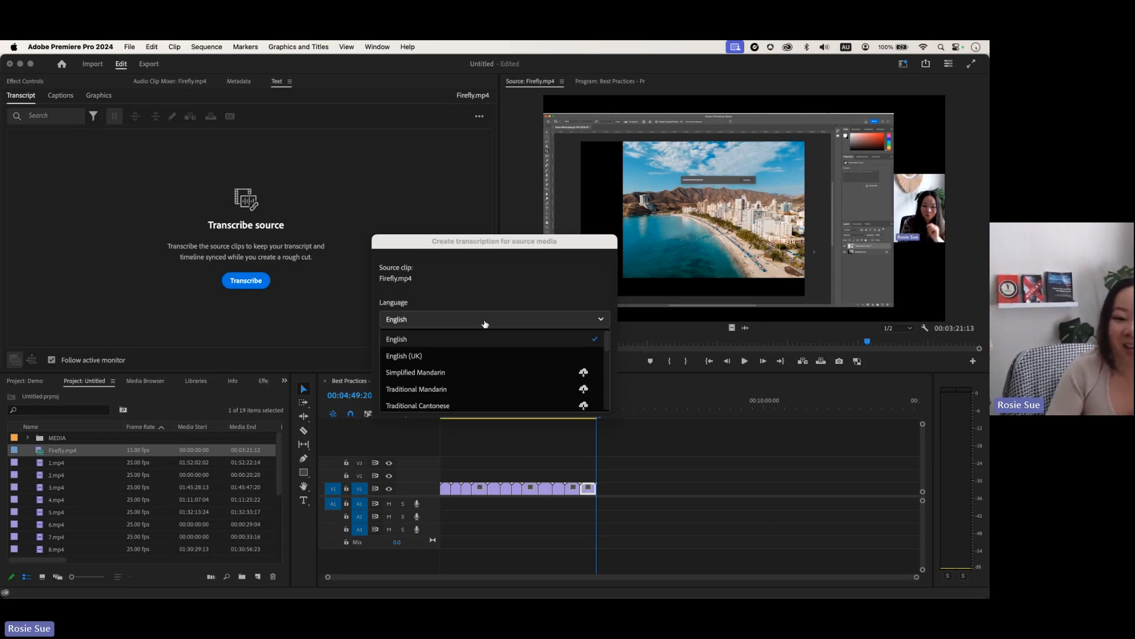
pyautogui.click(400, 324)
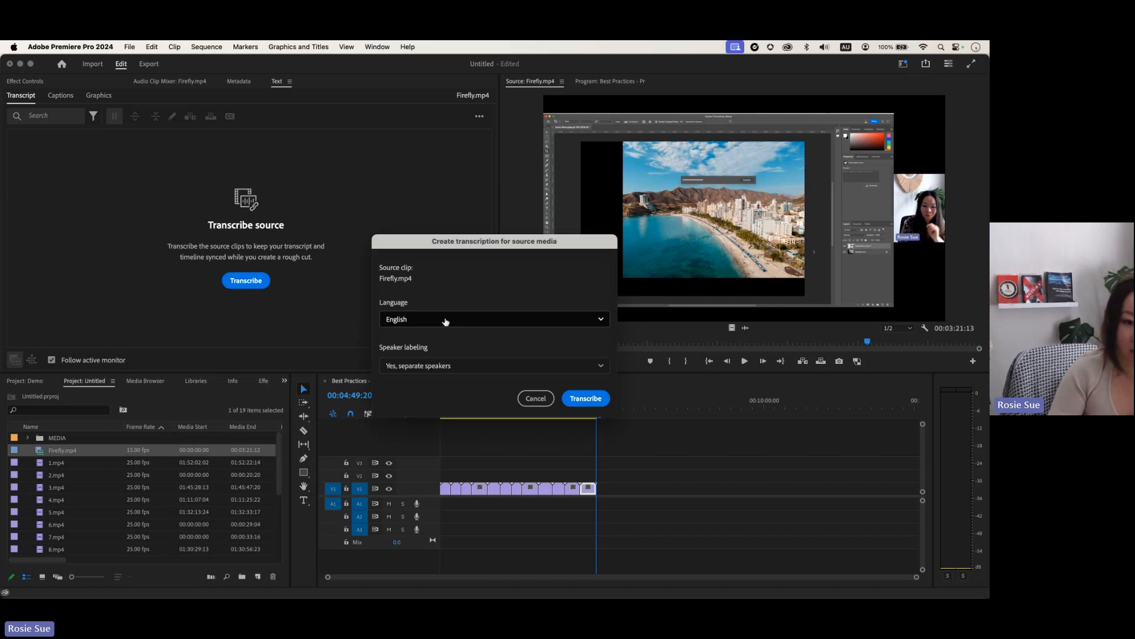
pyautogui.click(494, 369)
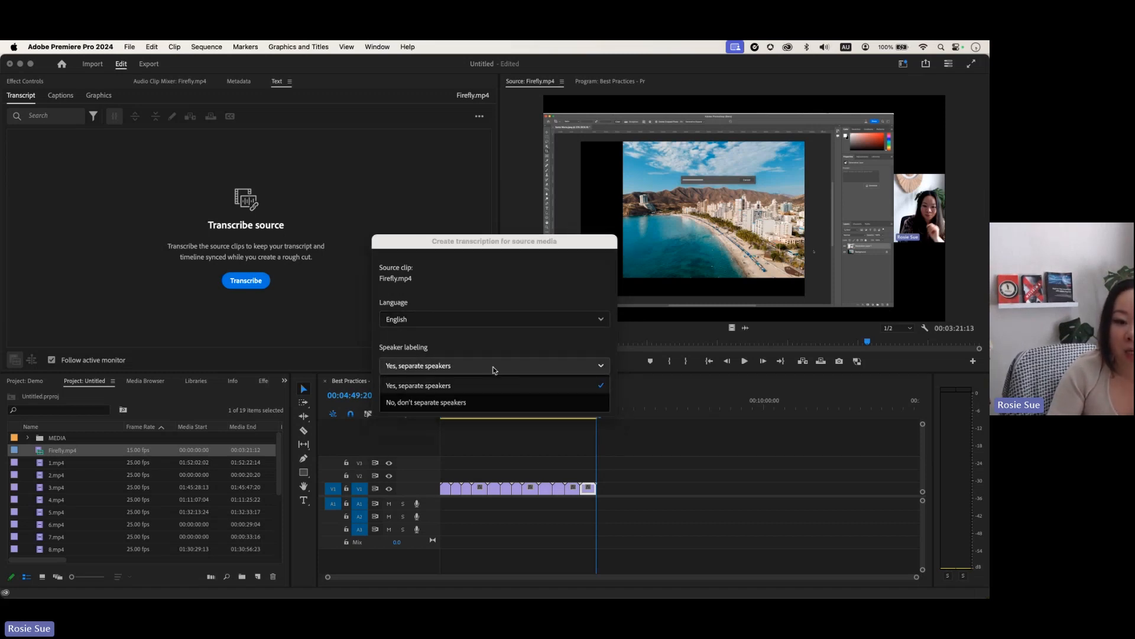
pyautogui.click(522, 351)
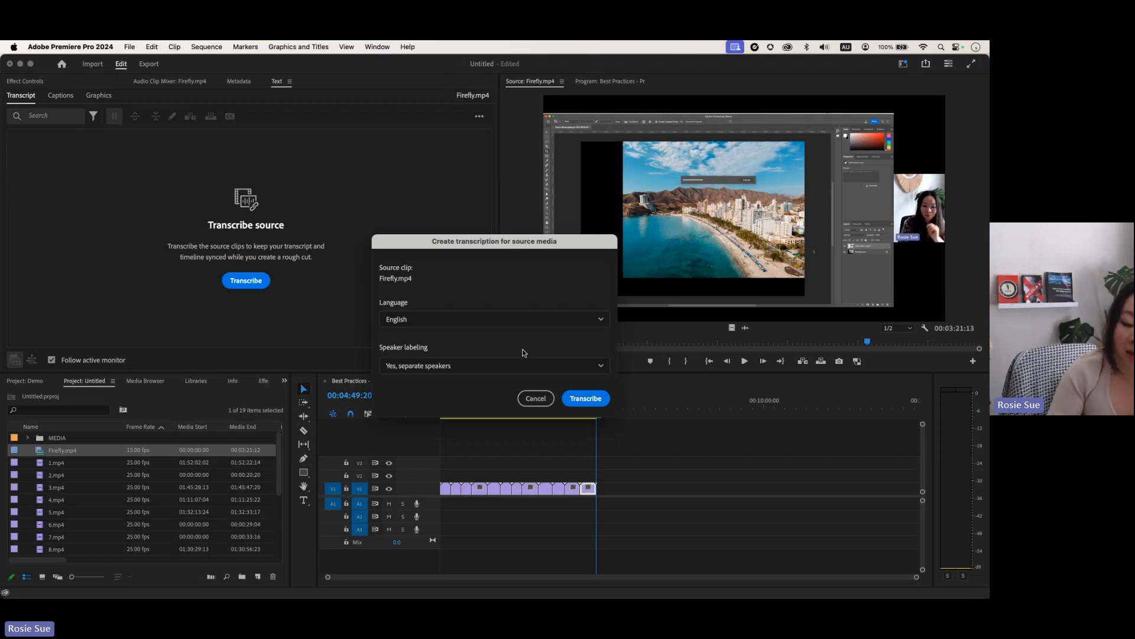
pyautogui.click(586, 399)
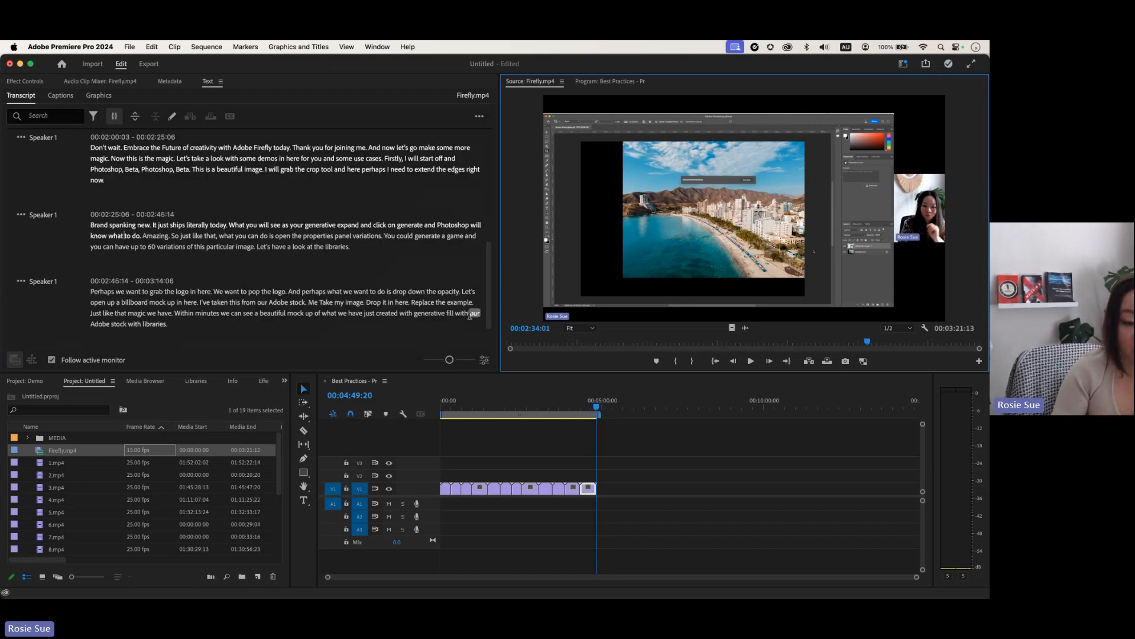
# Rename Speaker 1 in the Firefly.mp4 transcript to the presenter's first name.
pyautogui.scroll(-2, 328, 232)
pyautogui.scroll(10, 328, 230)
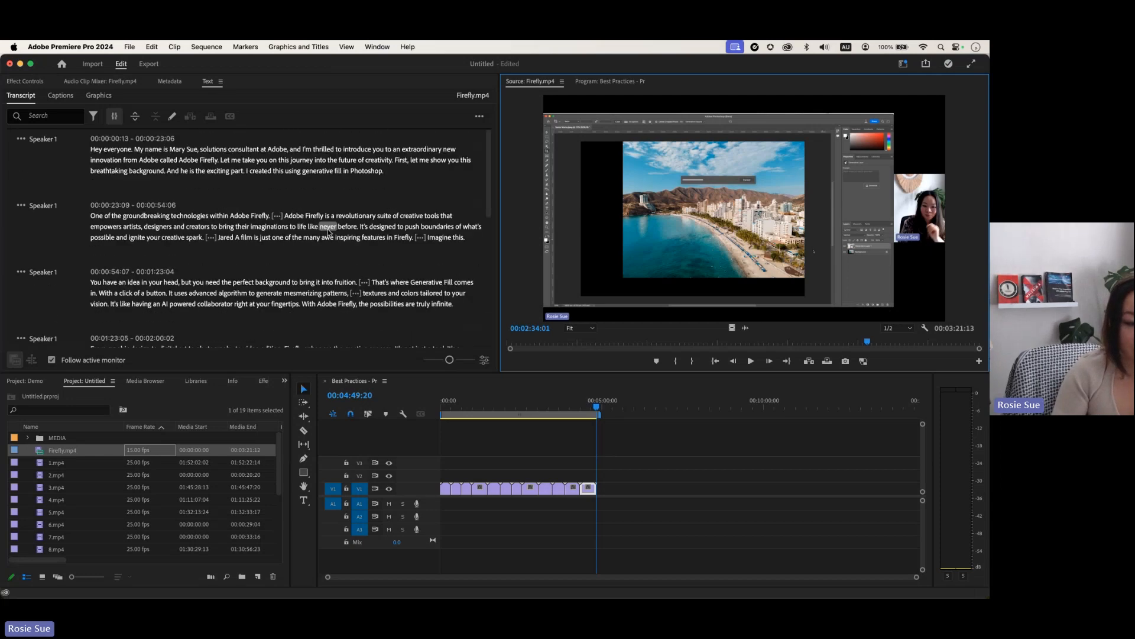
pyautogui.click(24, 143)
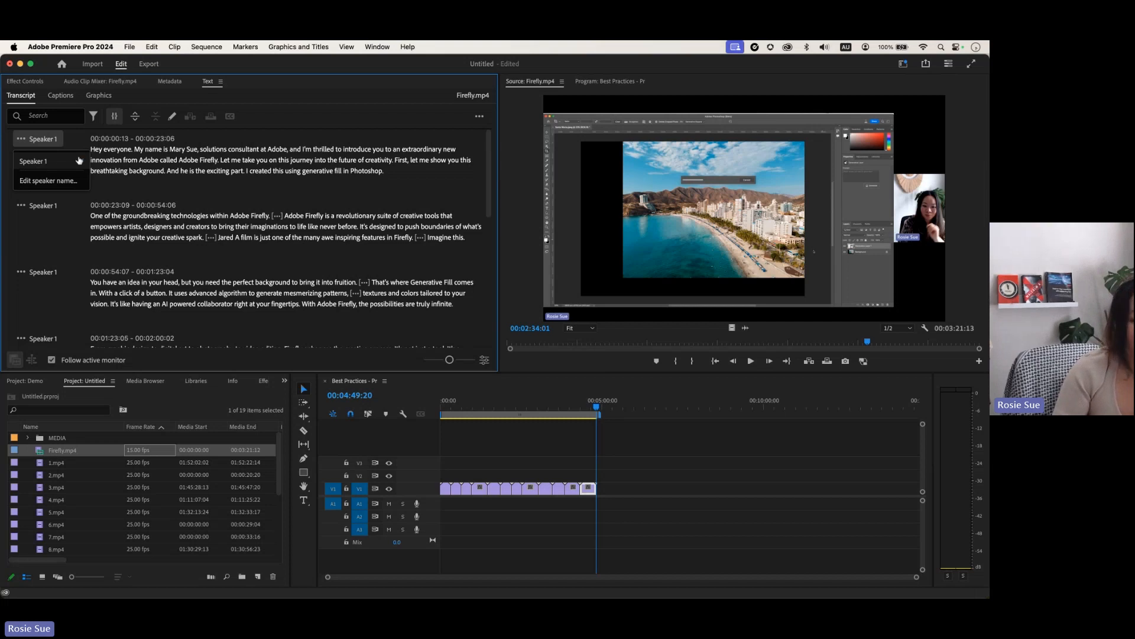
pyautogui.click(51, 181)
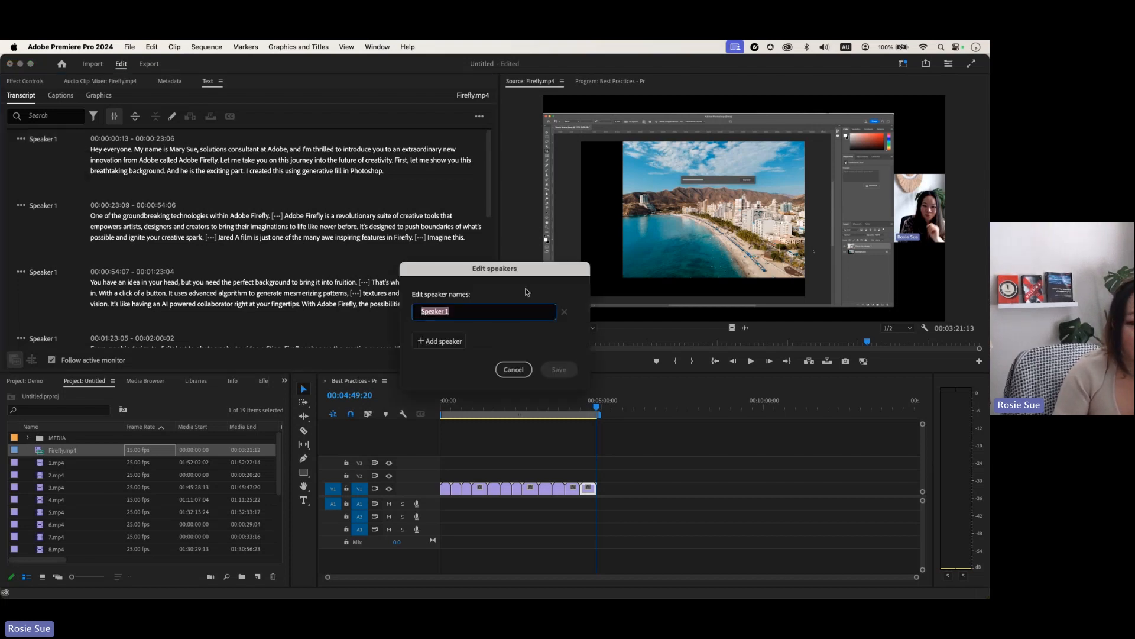
pyautogui.write('Rosie')
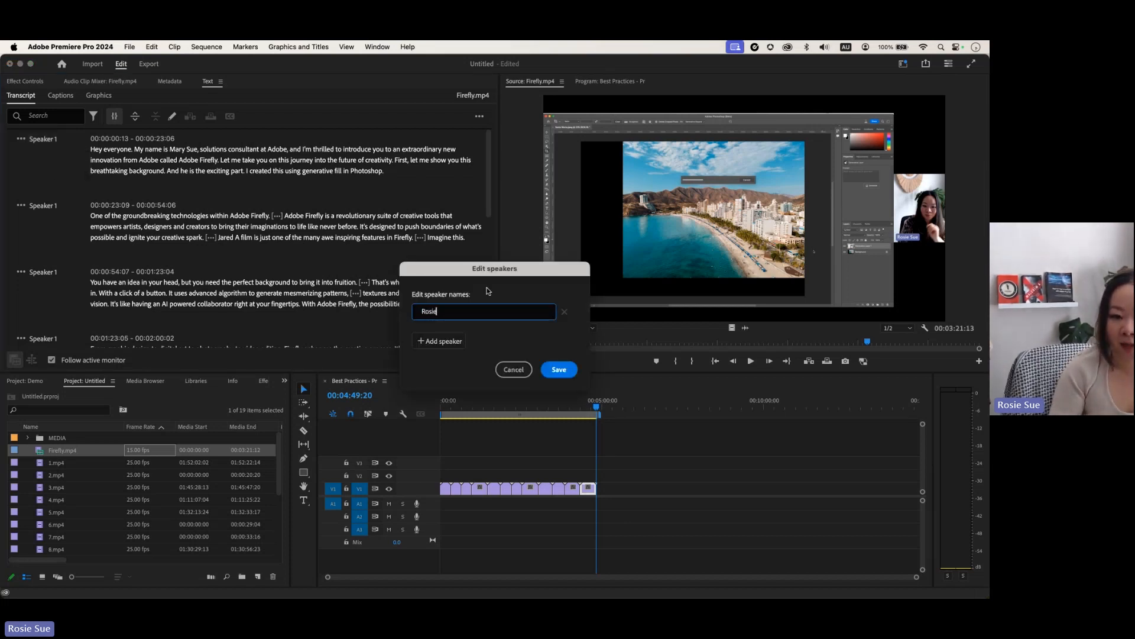
pyautogui.click(559, 369)
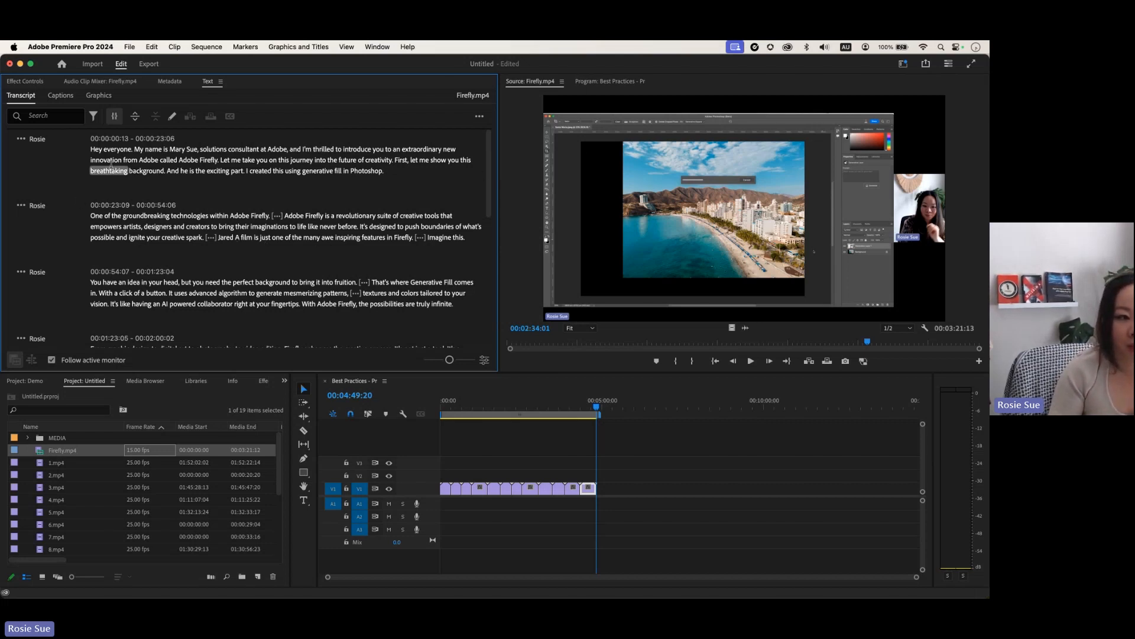
# Select the transcript passage from "artists" to "Imagine", and replace that selection with the whole paragraph starting "Perhaps we want to grab the logo".
pyautogui.moveTo(126, 227); pyautogui.dragTo(463, 237)
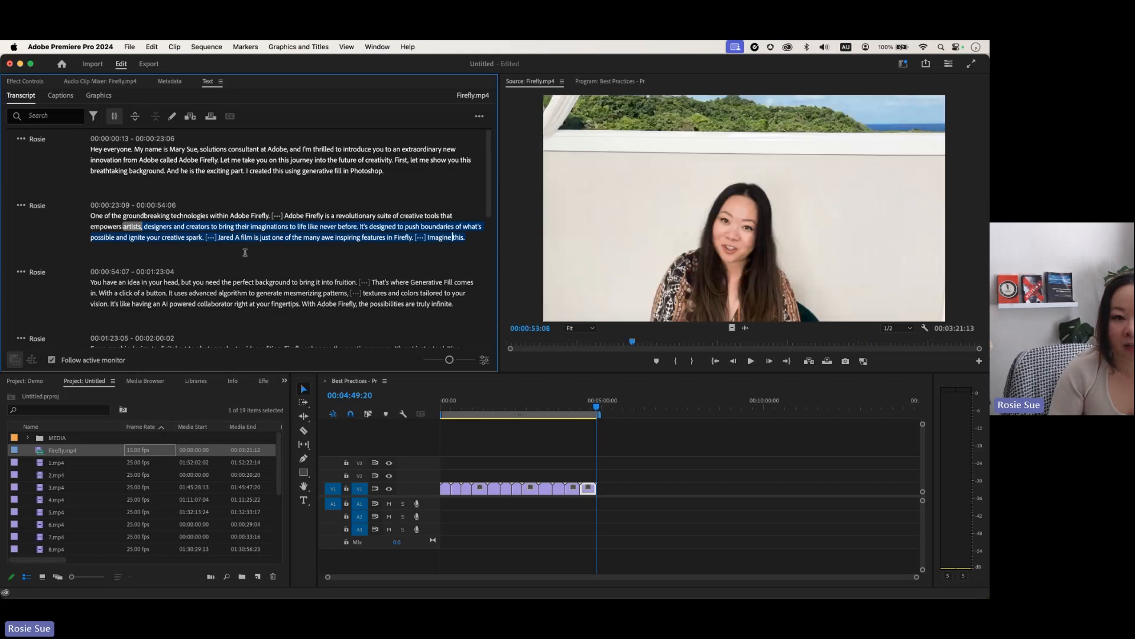
pyautogui.scroll(-10, 133, 283)
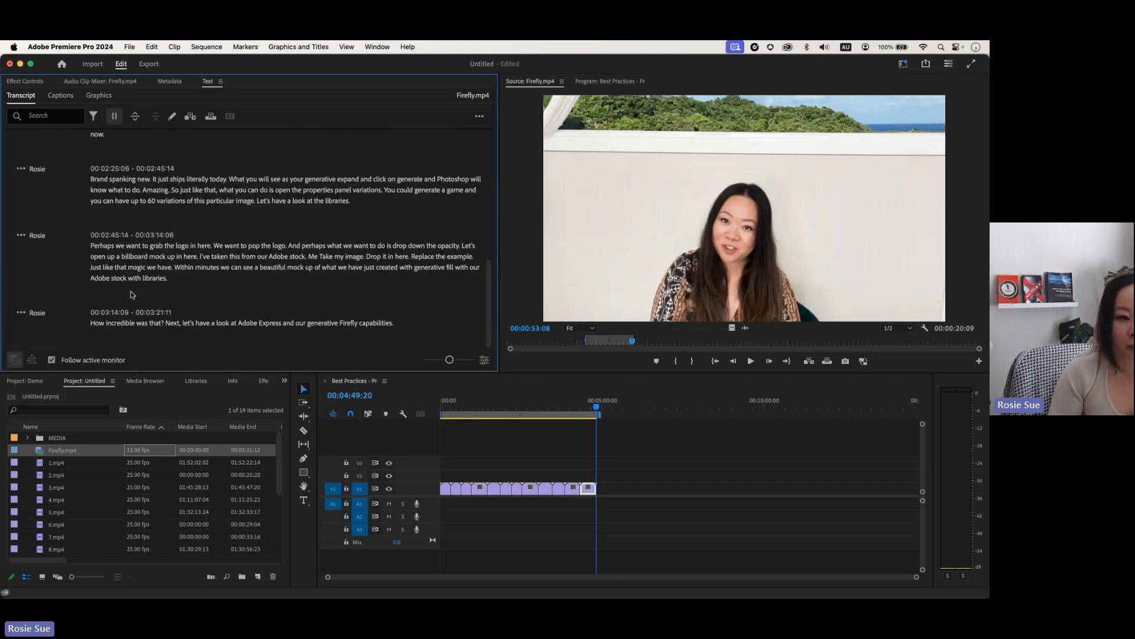
pyautogui.moveTo(188, 283); pyautogui.dragTo(84, 242)
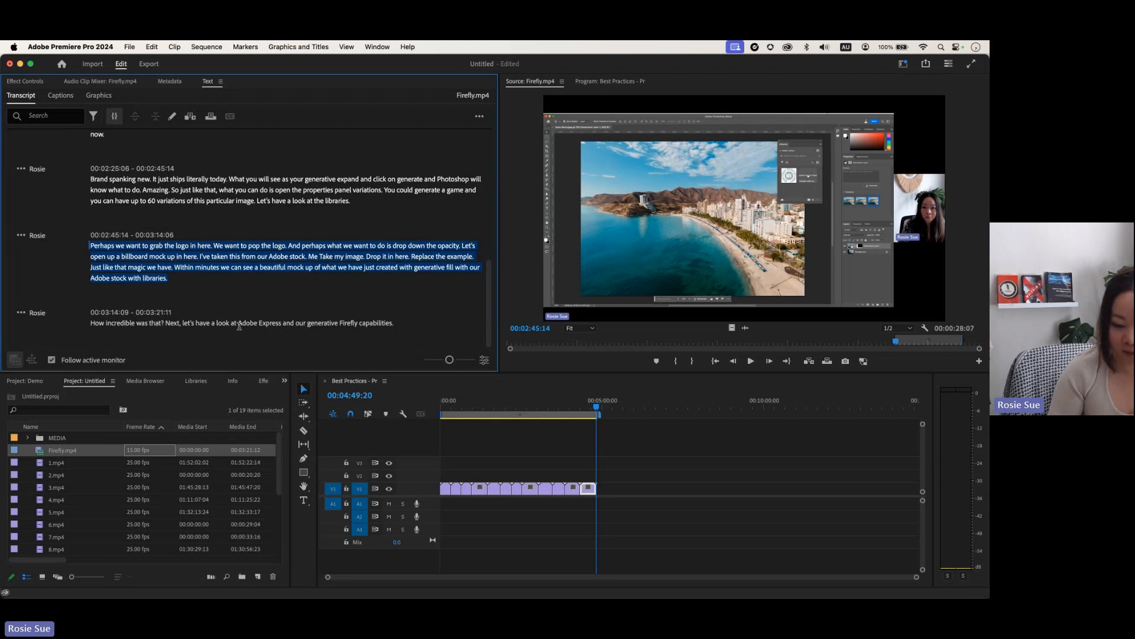
# Search the Firefly.mp4 transcript for "firefly" and go through the matches.
pyautogui.scroll(10, 332, 284)
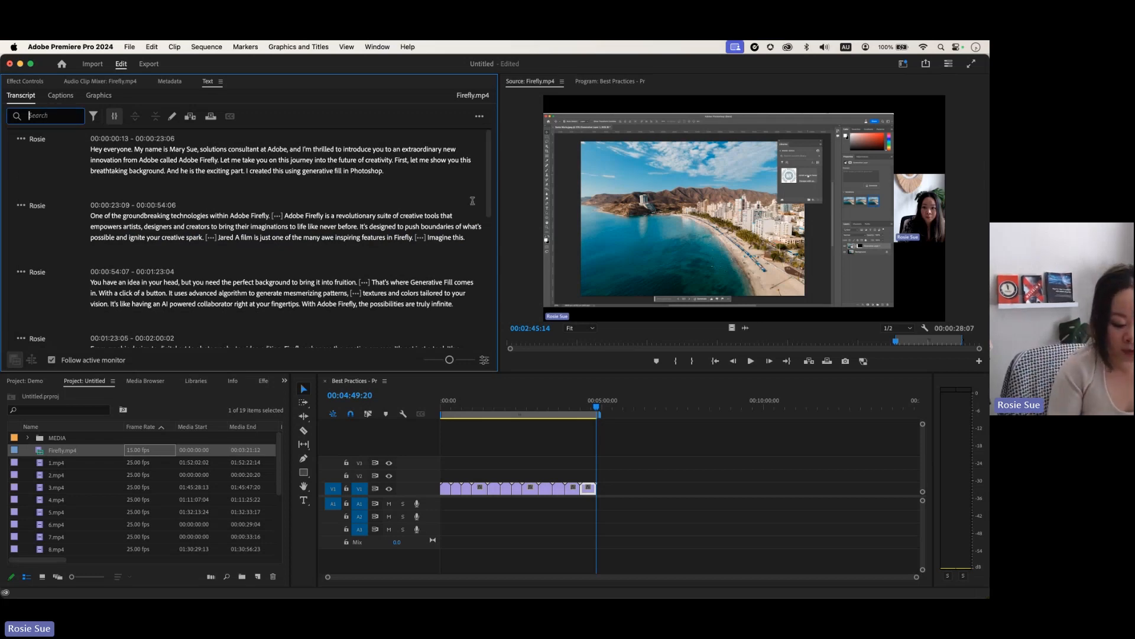
pyautogui.write('firefly')
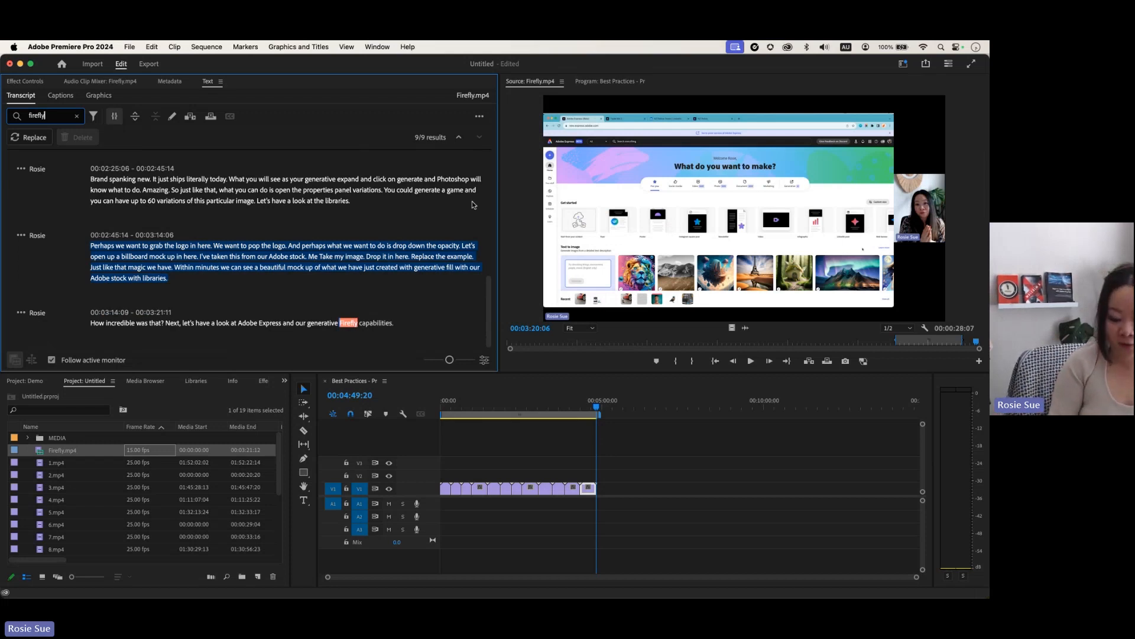
pyautogui.press('Return')
pyautogui.press('Return')
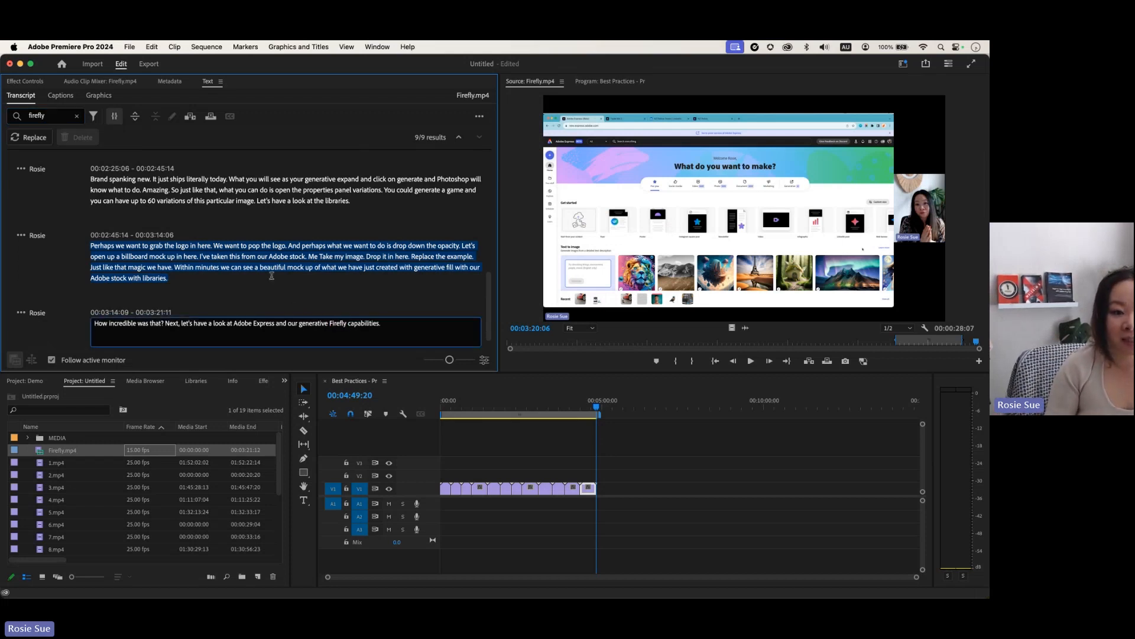
# Insert the final transcript paragraph, "How incredible was that?" through "Firefly capabilities", into the Best Practices sequence at the playhead.
pyautogui.click(338, 323)
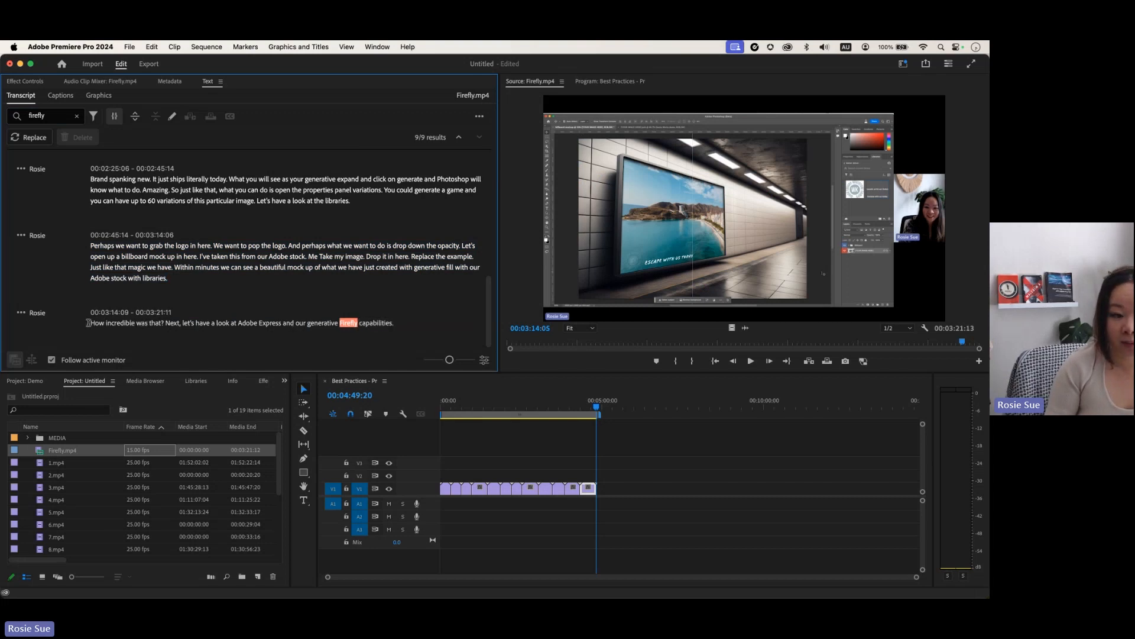
pyautogui.moveTo(91, 323); pyautogui.dragTo(413, 328)
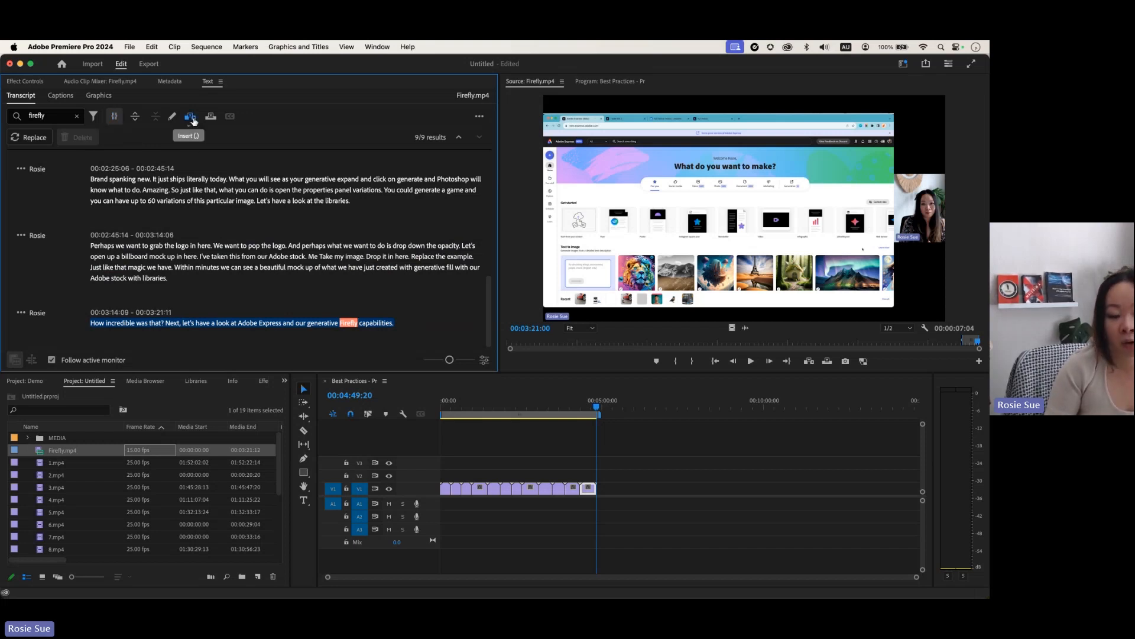
pyautogui.click(192, 119)
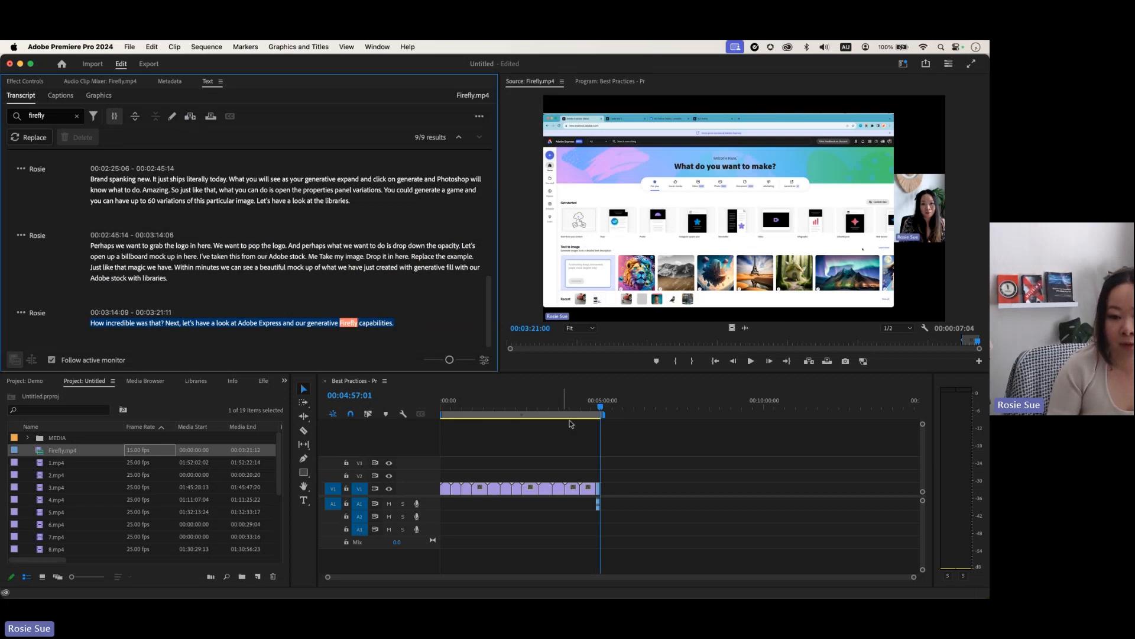
# Scale up the inserted Firefly.mp4 clip in the Best Practices sequence so that it fills the frame.
pyautogui.press('=')
pyautogui.press('=')
pyautogui.press('=')
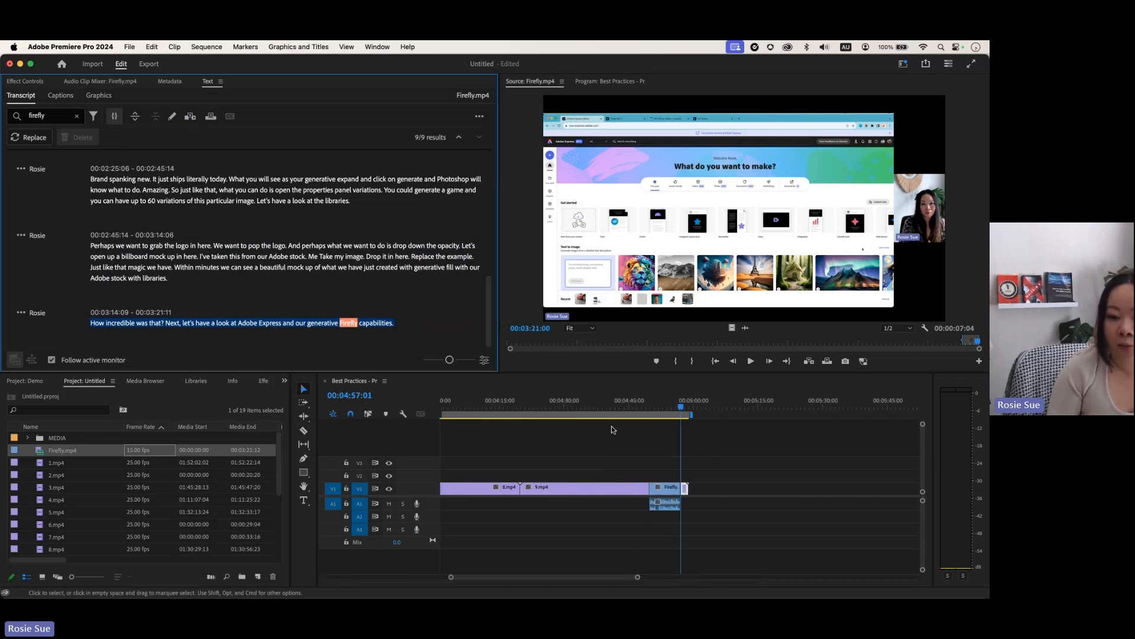
pyautogui.press('=')
pyautogui.press('=')
pyautogui.press('=')
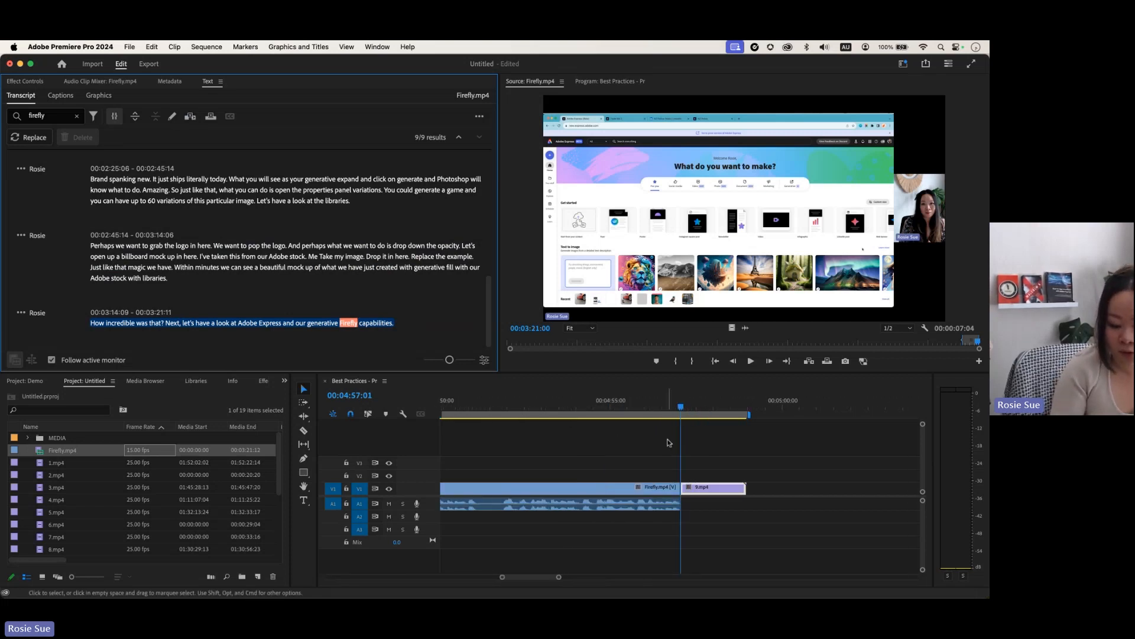
pyautogui.press('-')
pyautogui.press('-')
pyautogui.moveTo(773, 408); pyautogui.dragTo(644, 405)
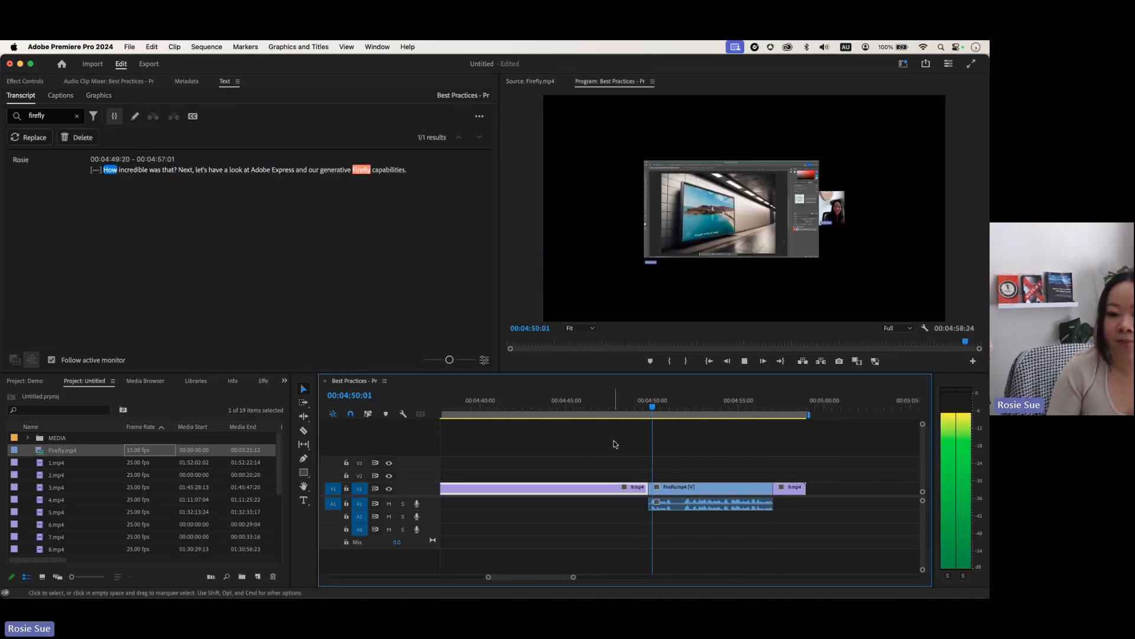
pyautogui.press('space')
pyautogui.click(706, 225)
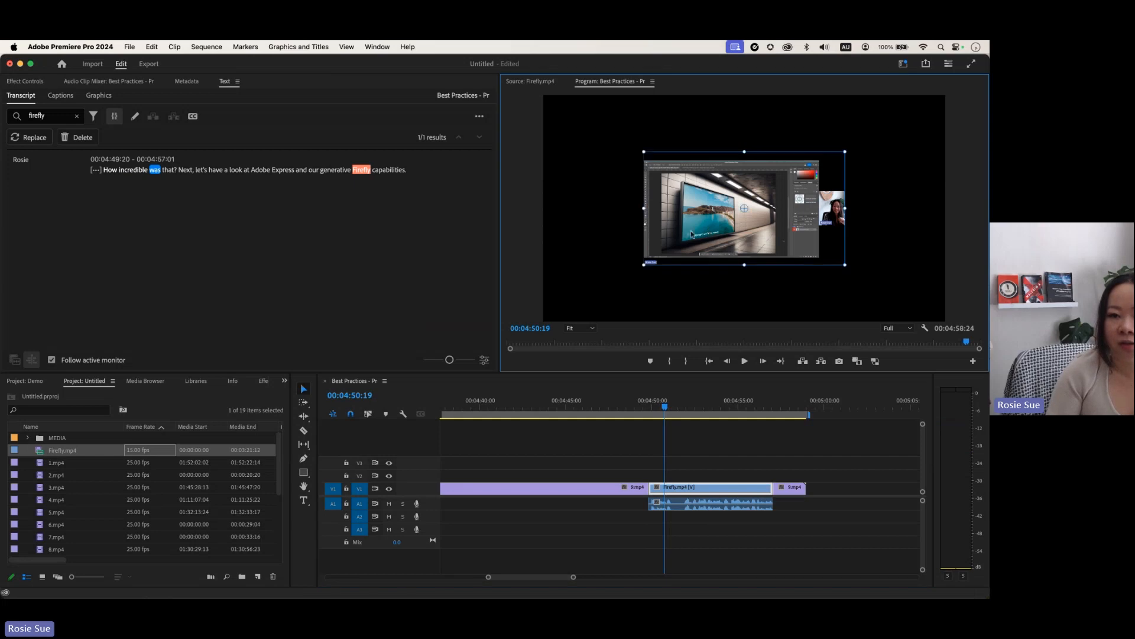
pyautogui.moveTo(644, 259); pyautogui.dragTo(532, 322)
# Play the sequence from just before the inserted Firefly.mp4 clip, at 00:04:49:03, until just past the clip's end.
pyautogui.moveTo(667, 408); pyautogui.dragTo(637, 408)
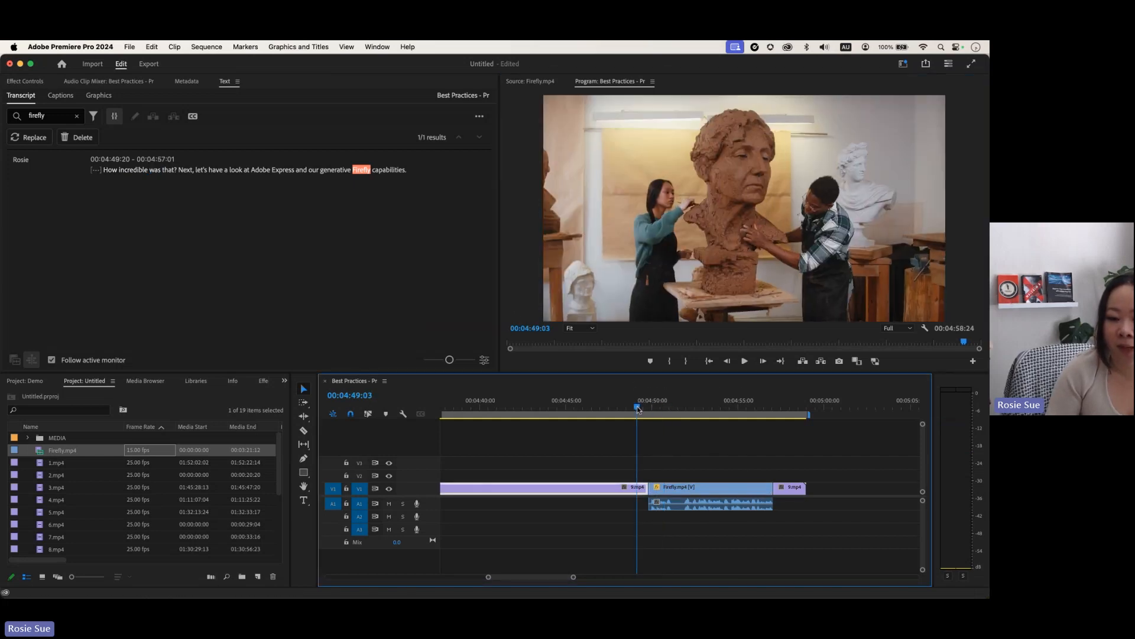
pyautogui.press('space')
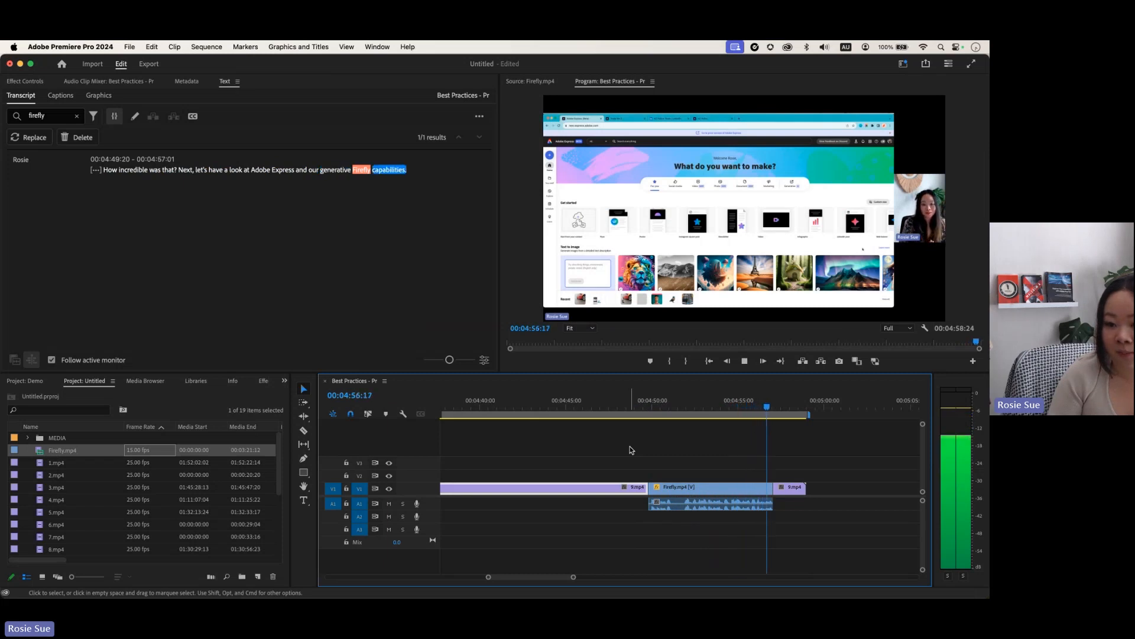
pyautogui.press('space')
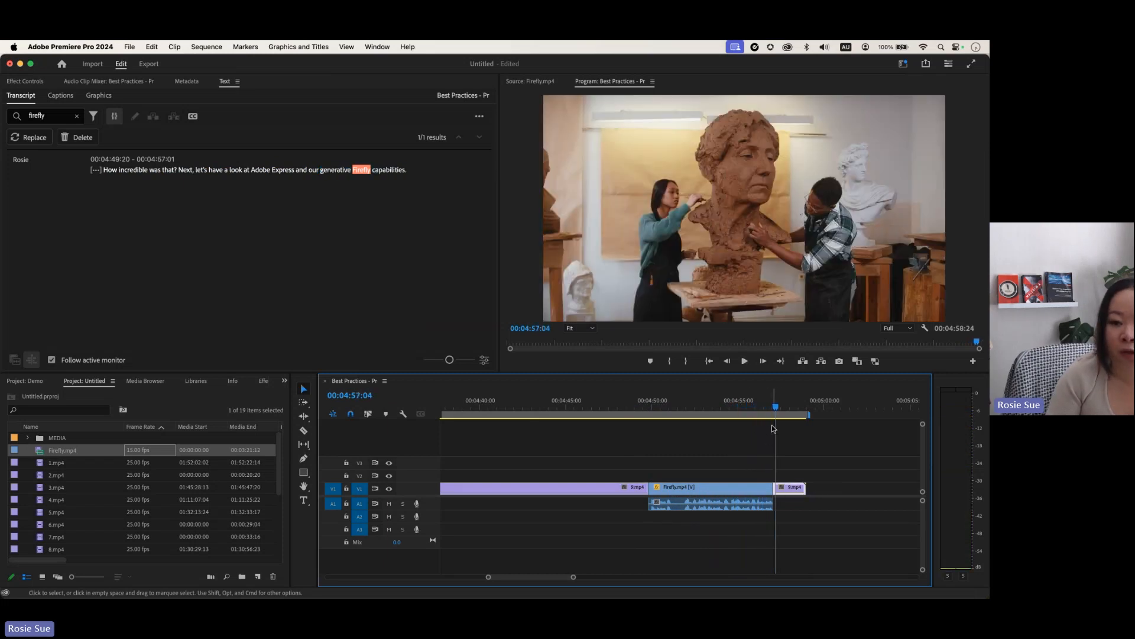
# Scrub back through the inserted Firefly.mp4 clip and place the playhead at the sequence's end, 00:04:59:00.
pyautogui.moveTo(775, 407); pyautogui.dragTo(682, 405)
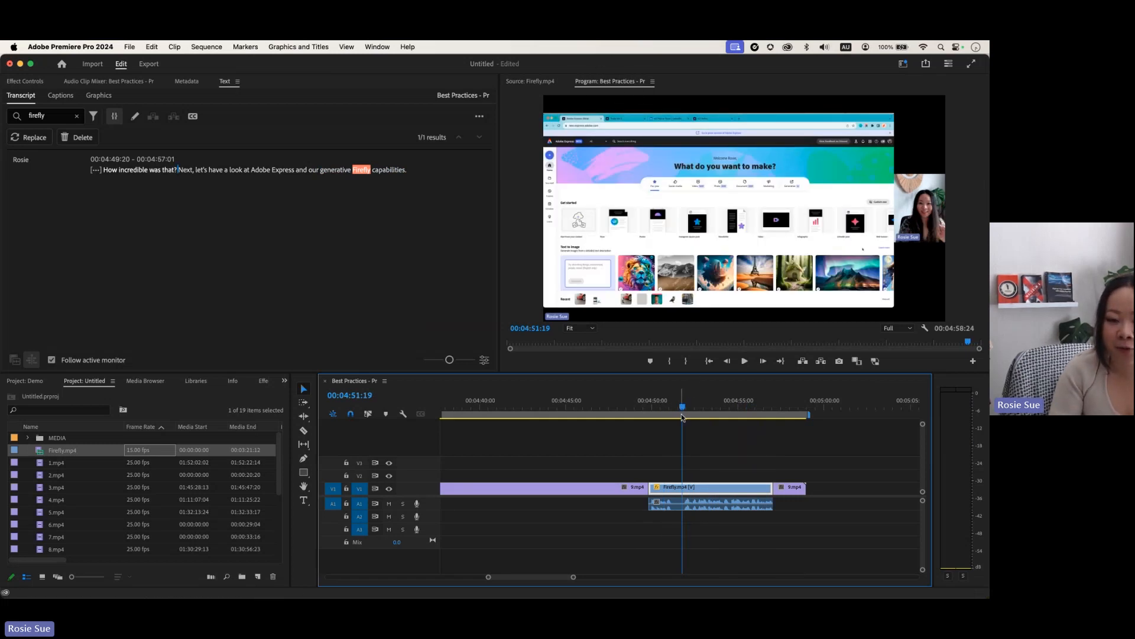
pyautogui.moveTo(682, 409)
pyautogui.mouseDown()
pyautogui.moveTo(725, 408)
pyautogui.moveTo(697, 408)
pyautogui.mouseUp()
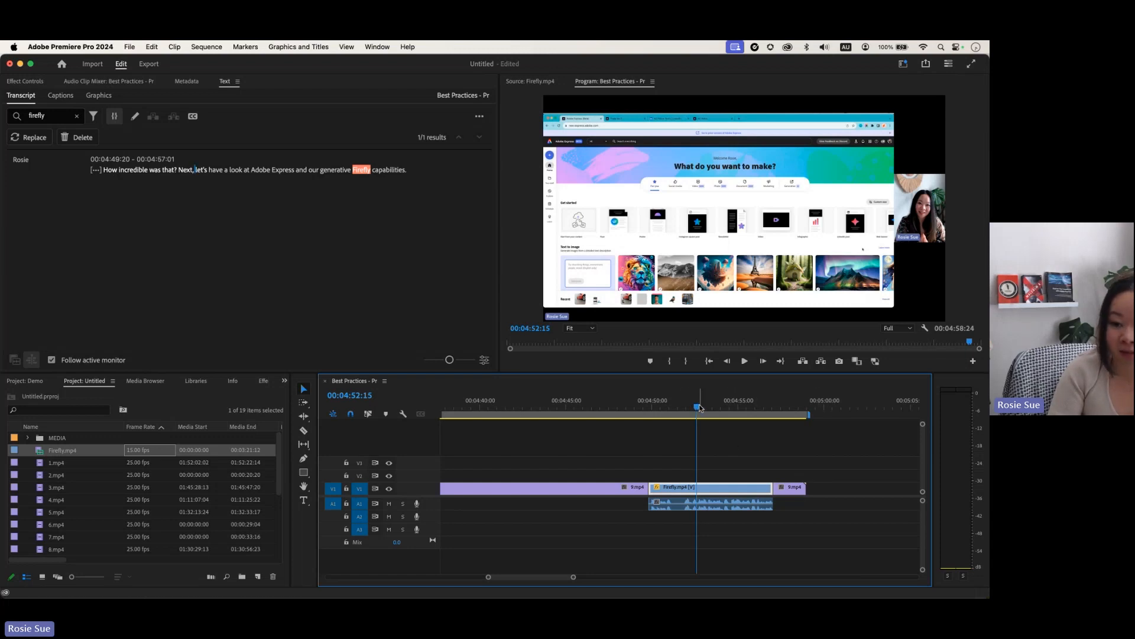
pyautogui.moveTo(699, 407); pyautogui.dragTo(809, 411)
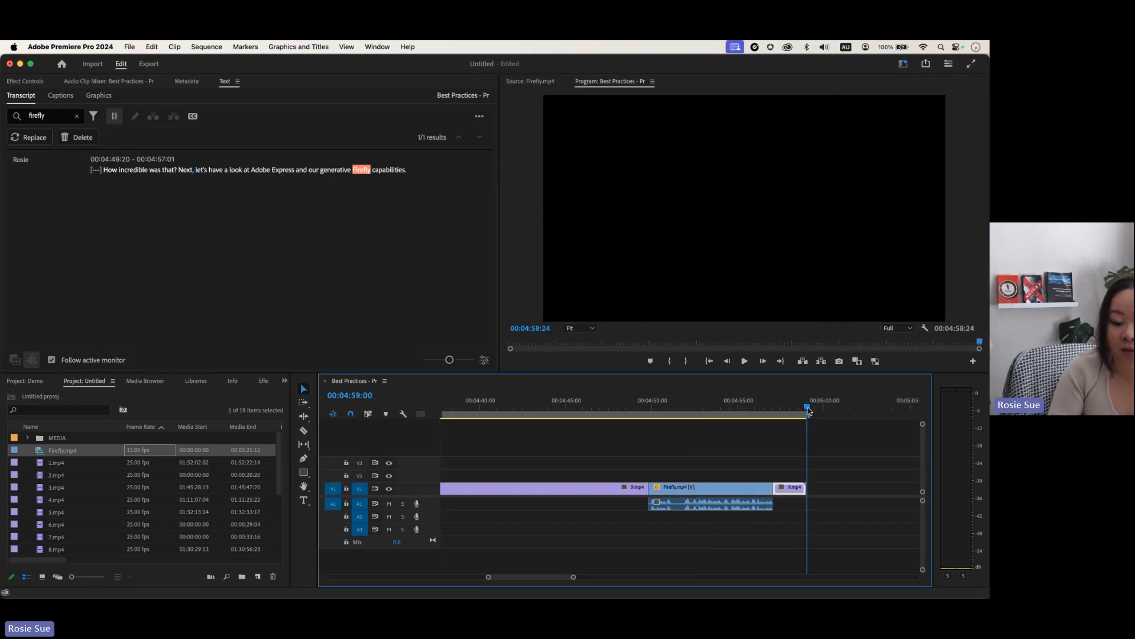
# Open Firefly.mp4 in the Source monitor and scrub to 00:02:38:01 to follow its transcript.
pyautogui.doubleClick(86, 452)
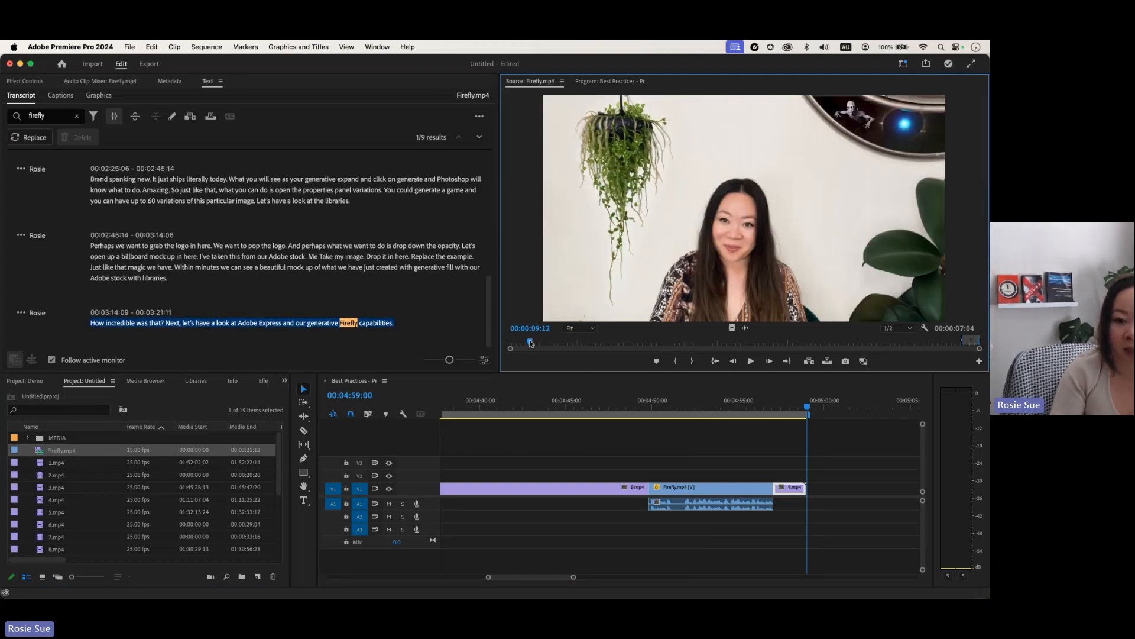
pyautogui.moveTo(530, 342); pyautogui.dragTo(877, 342)
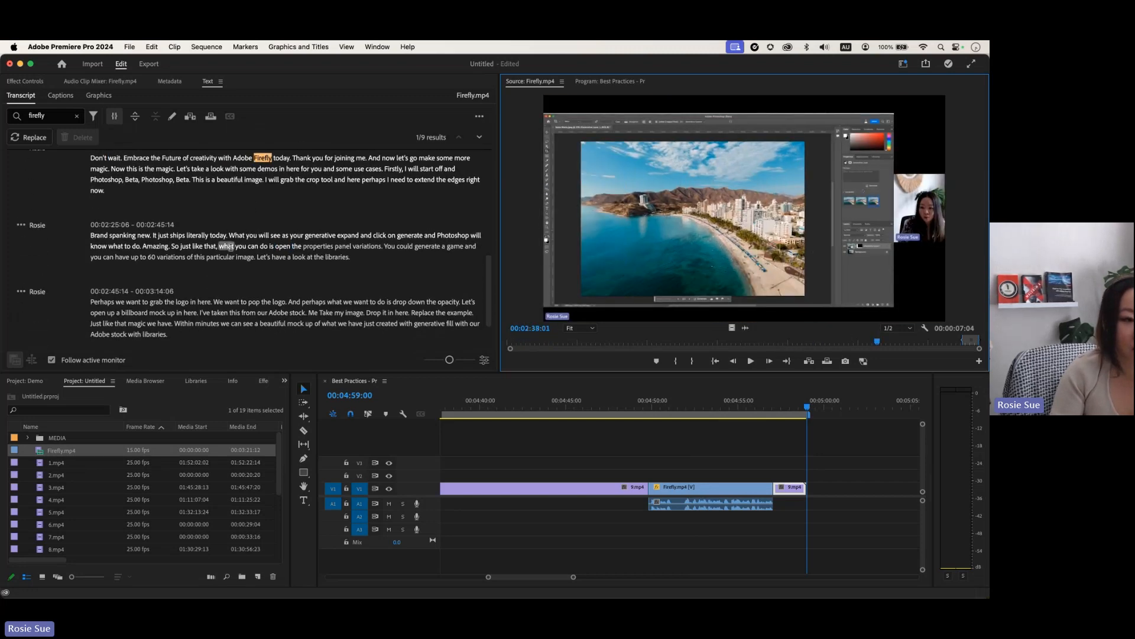
# Insert the Firefly.mp4 transcript passage from "Perhaps we want to grab the logo" to "Adobe stock with libraries" at the sequence's end.
pyautogui.scroll(10, 230, 246)
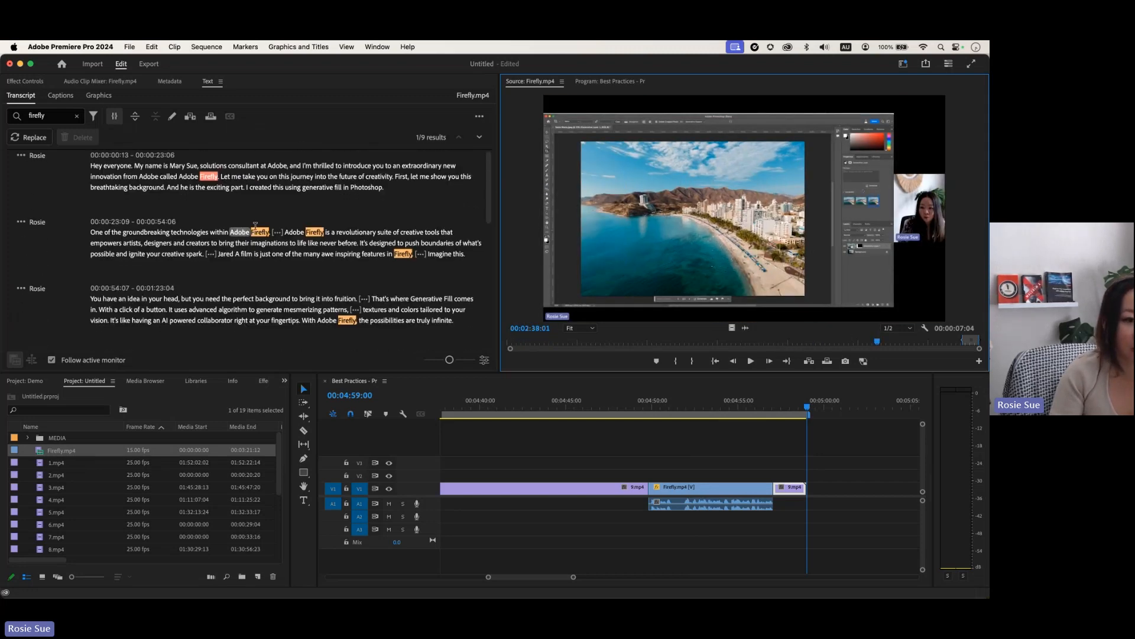
pyautogui.click(43, 116)
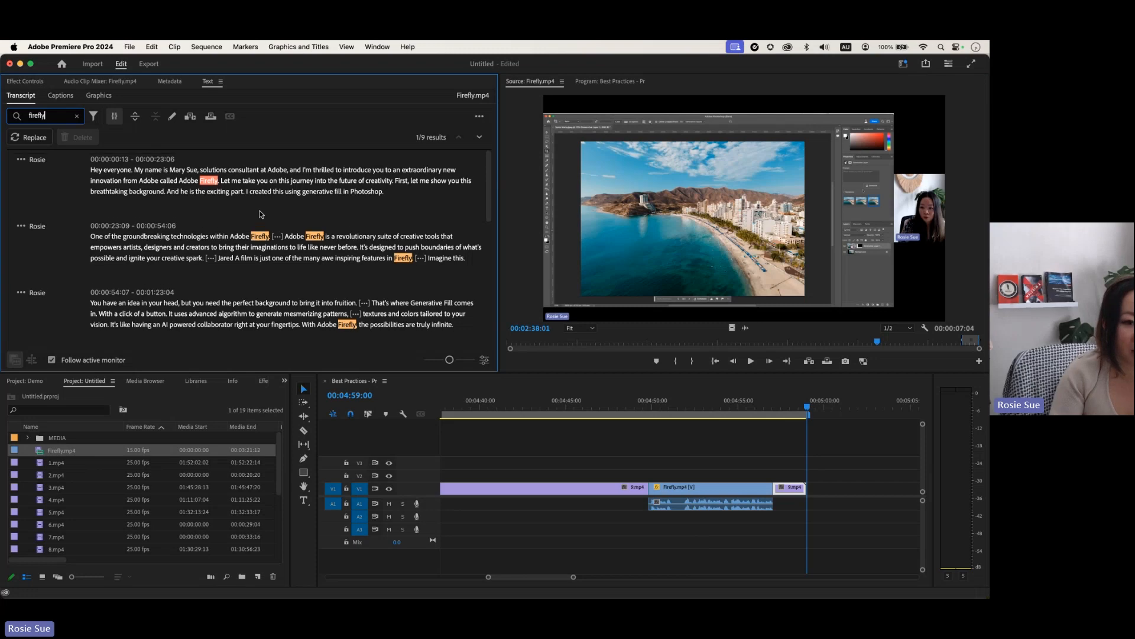
pyautogui.scroll(-5, 260, 215)
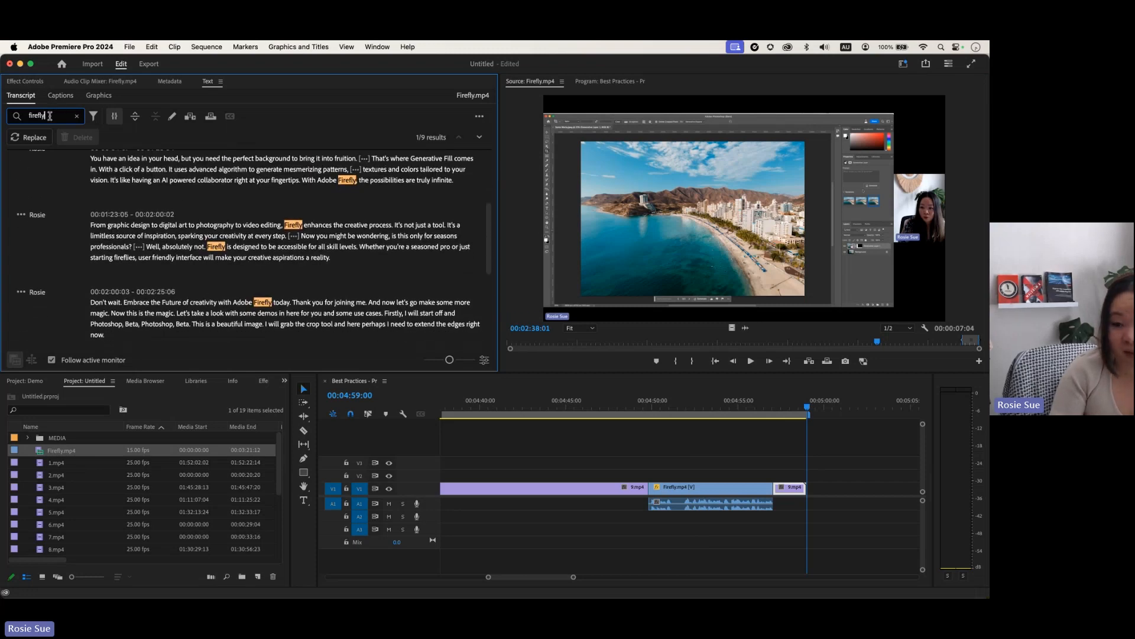
pyautogui.scroll(5, 302, 275)
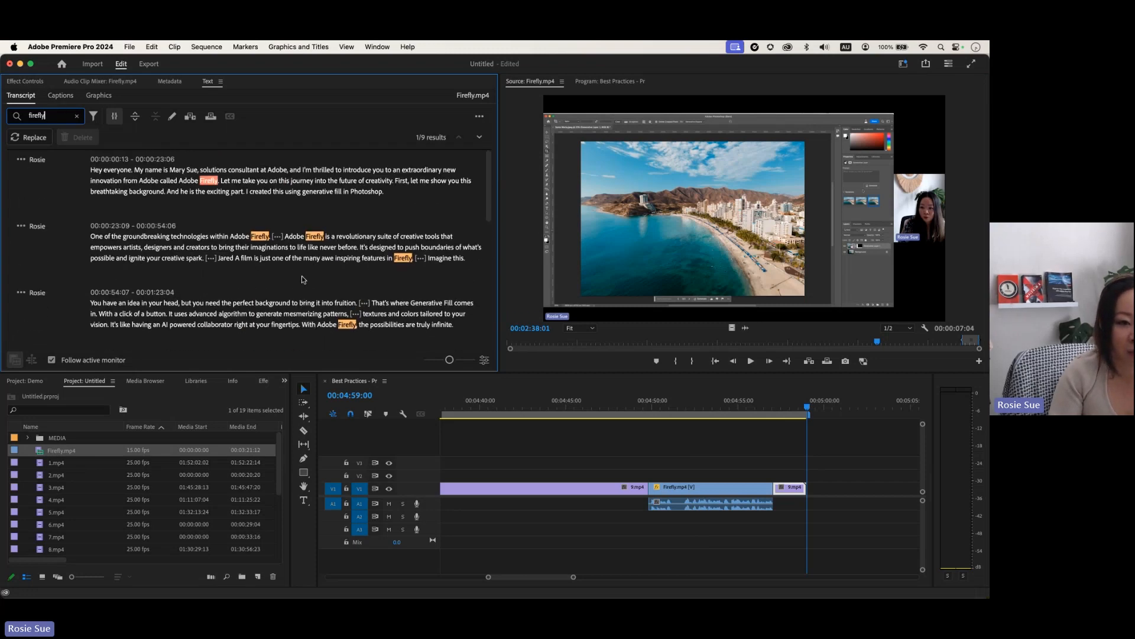
pyautogui.scroll(-15, 301, 276)
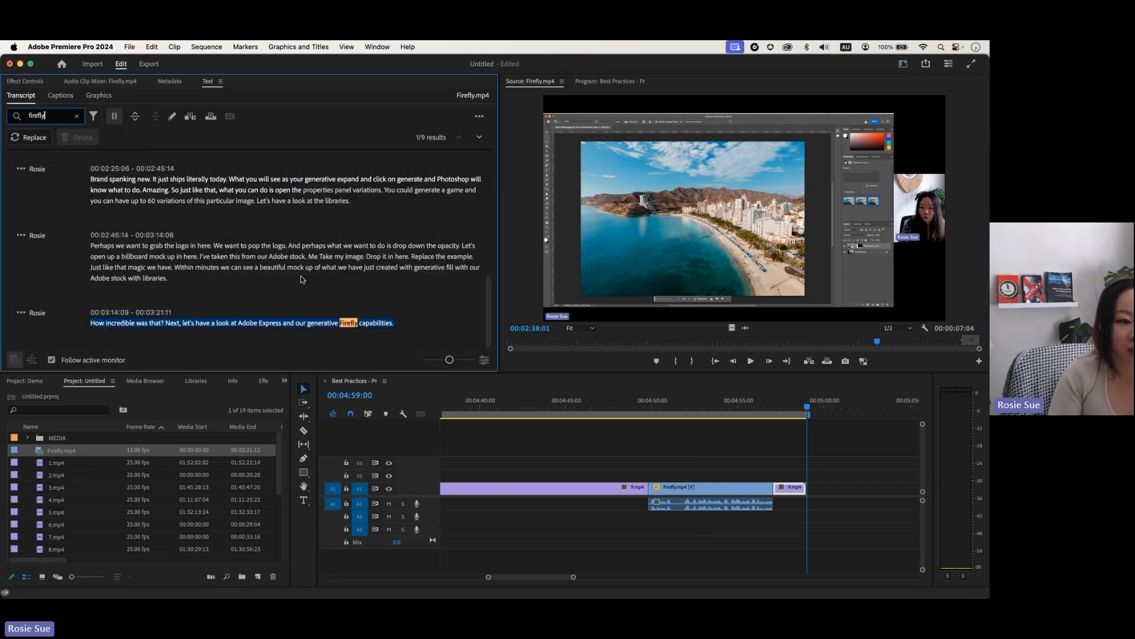
pyautogui.scroll(2, 195, 263)
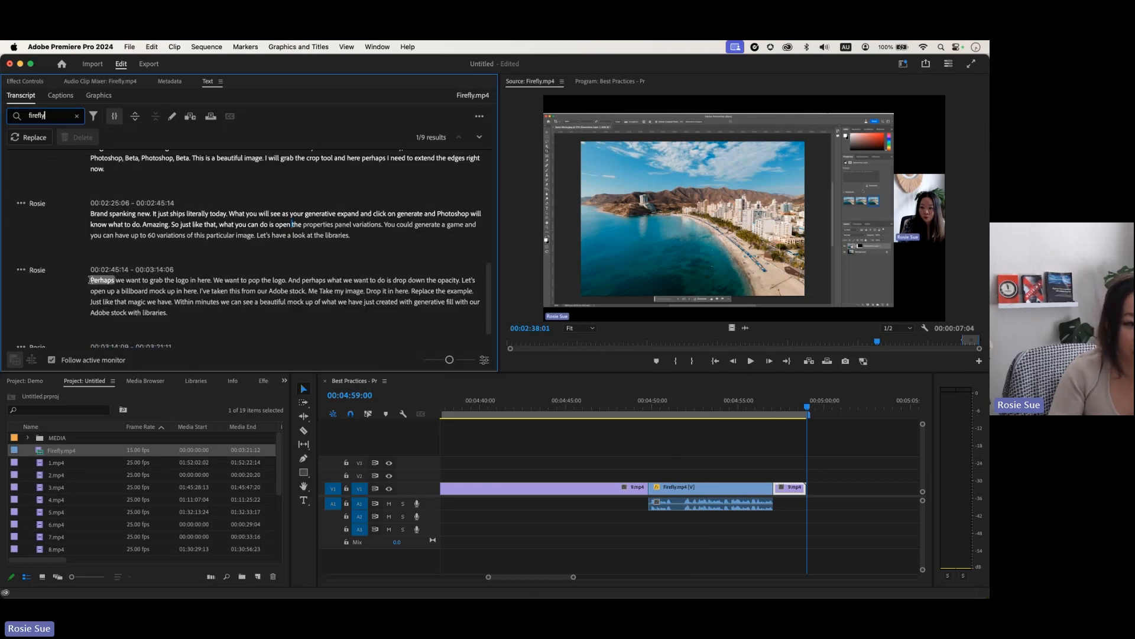
pyautogui.moveTo(90, 280); pyautogui.dragTo(178, 311)
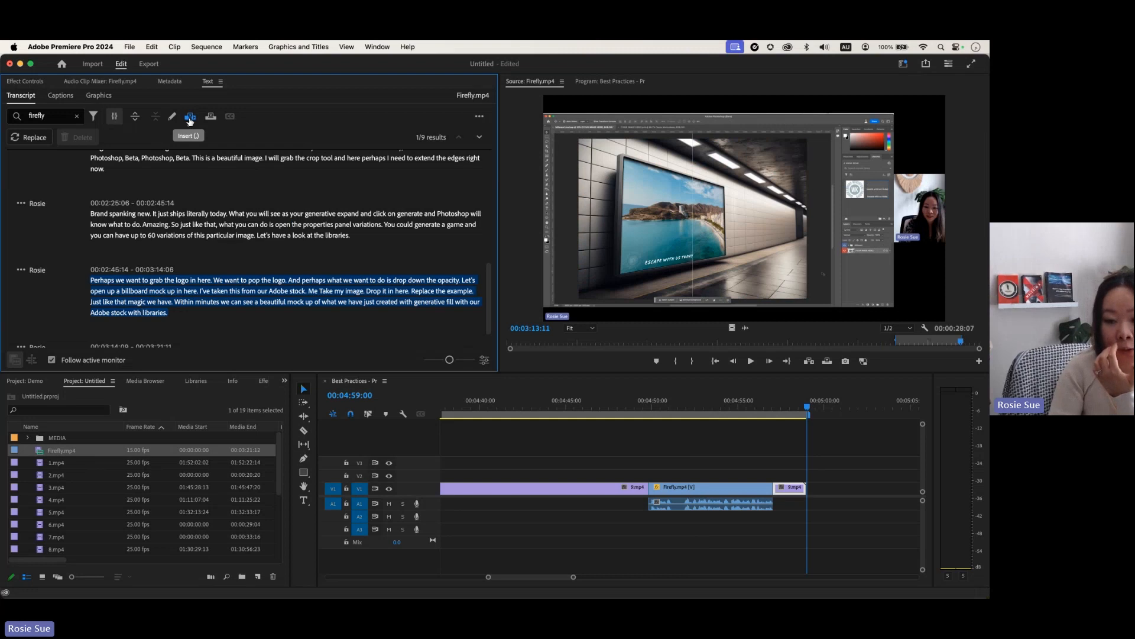
pyautogui.click(190, 119)
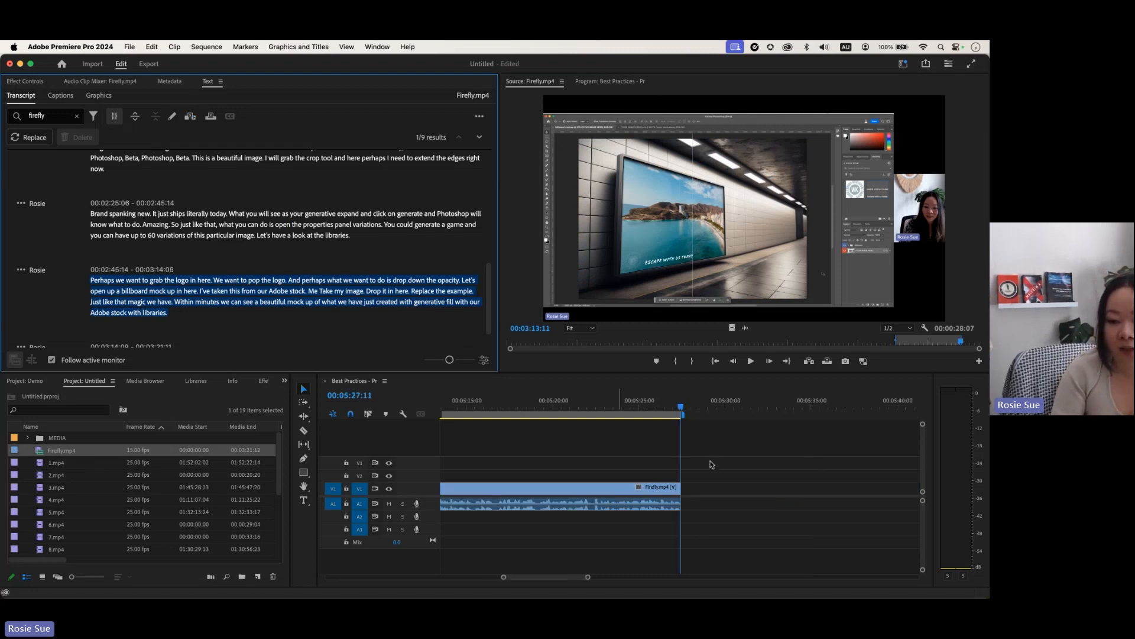
# Scale up the newly inserted Firefly.mp4 clip at the end of the sequence so that it fills the frame.
pyautogui.press('-')
pyautogui.press('-')
pyautogui.press('-')
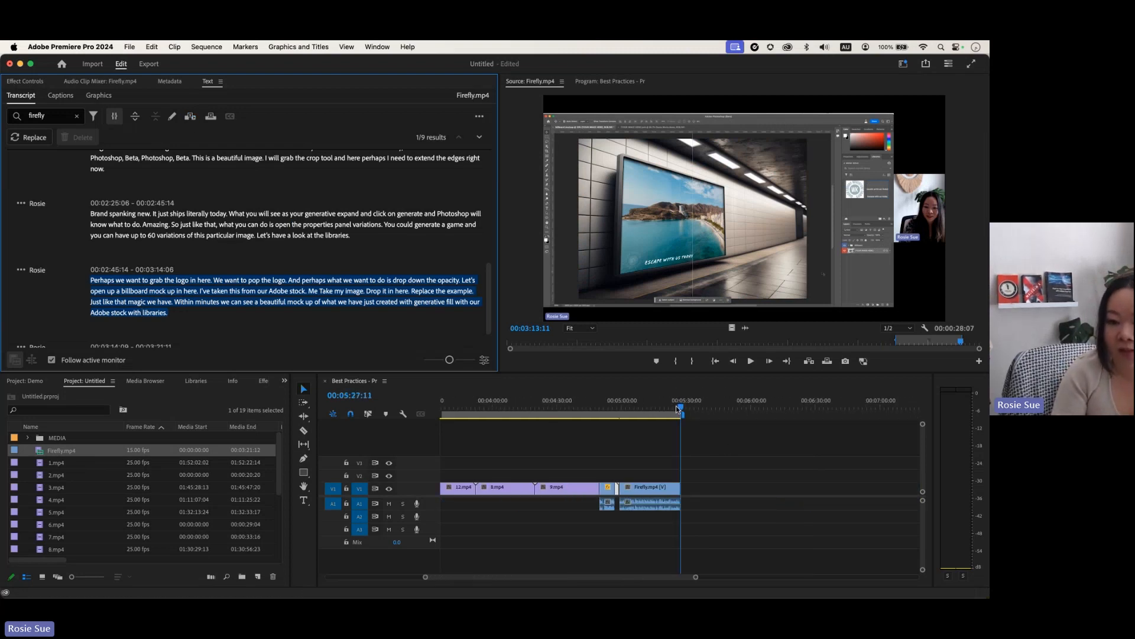
pyautogui.moveTo(682, 408); pyautogui.dragTo(648, 407)
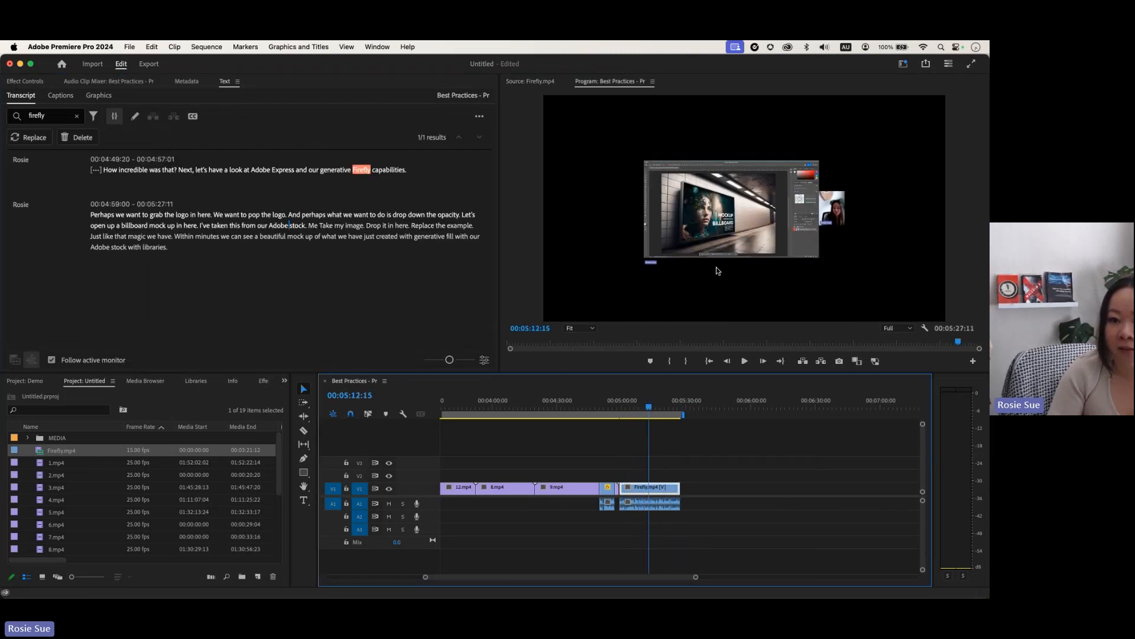
pyautogui.click(697, 211)
pyautogui.moveTo(644, 259); pyautogui.dragTo(532, 325)
pyautogui.moveTo(649, 408)
pyautogui.mouseDown()
pyautogui.moveTo(629, 406)
pyautogui.moveTo(651, 407)
pyautogui.mouseUp()
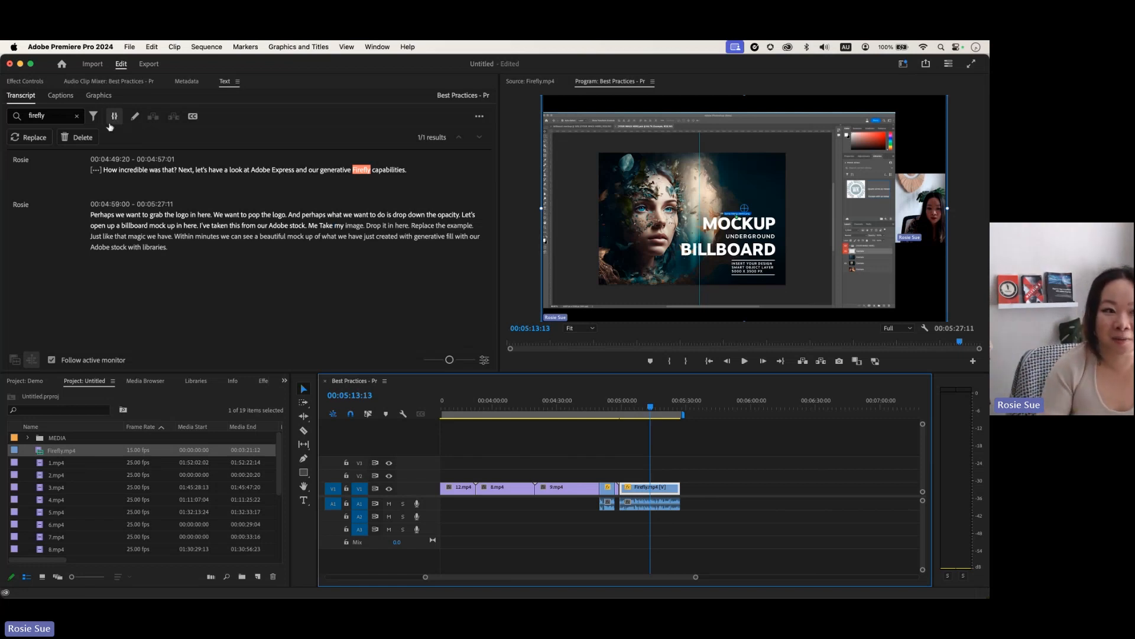
# Move the short 9.mp4 clip from between the two Firefly.mp4 clips up to track V3, above the end of the preceding clip.
pyautogui.click(49, 118)
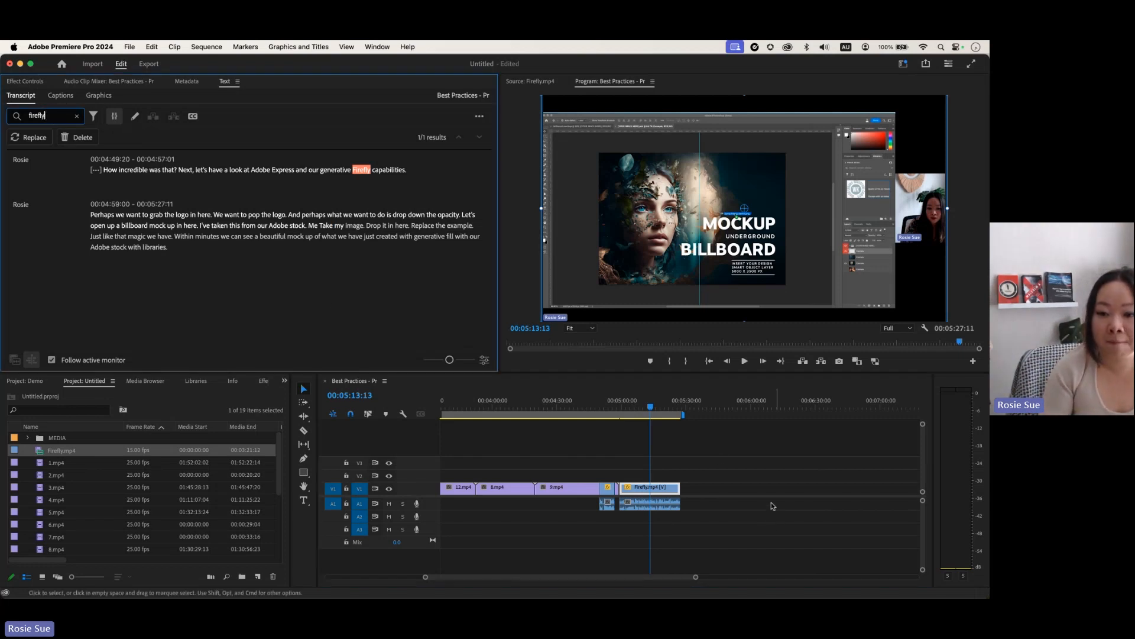
pyautogui.write('-')
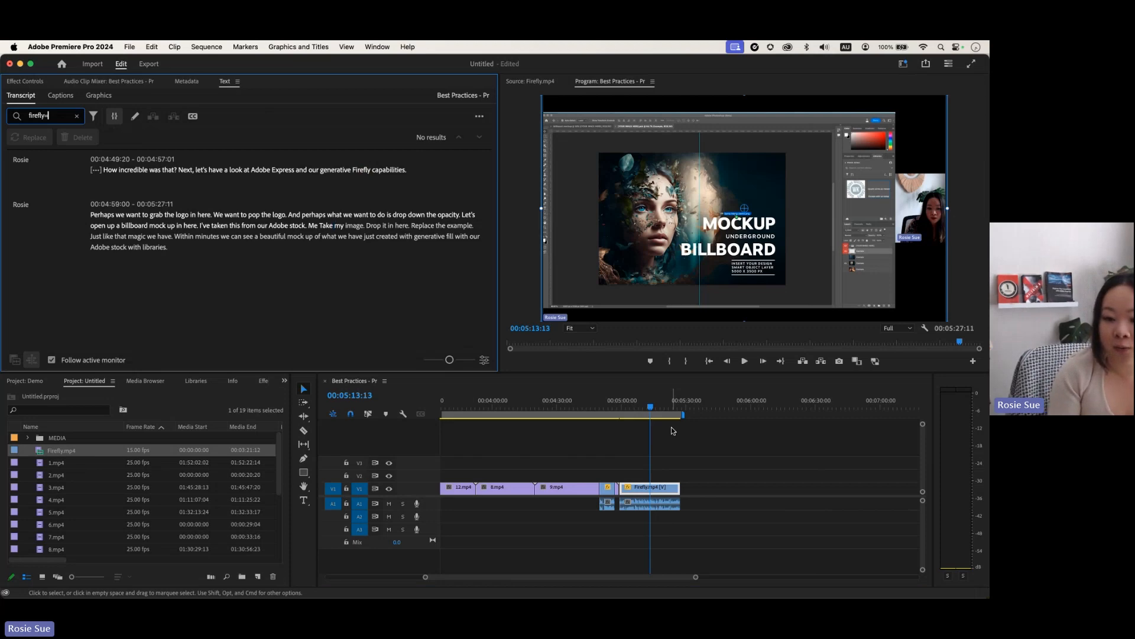
pyautogui.click(651, 409)
pyautogui.press('=')
pyautogui.press('=')
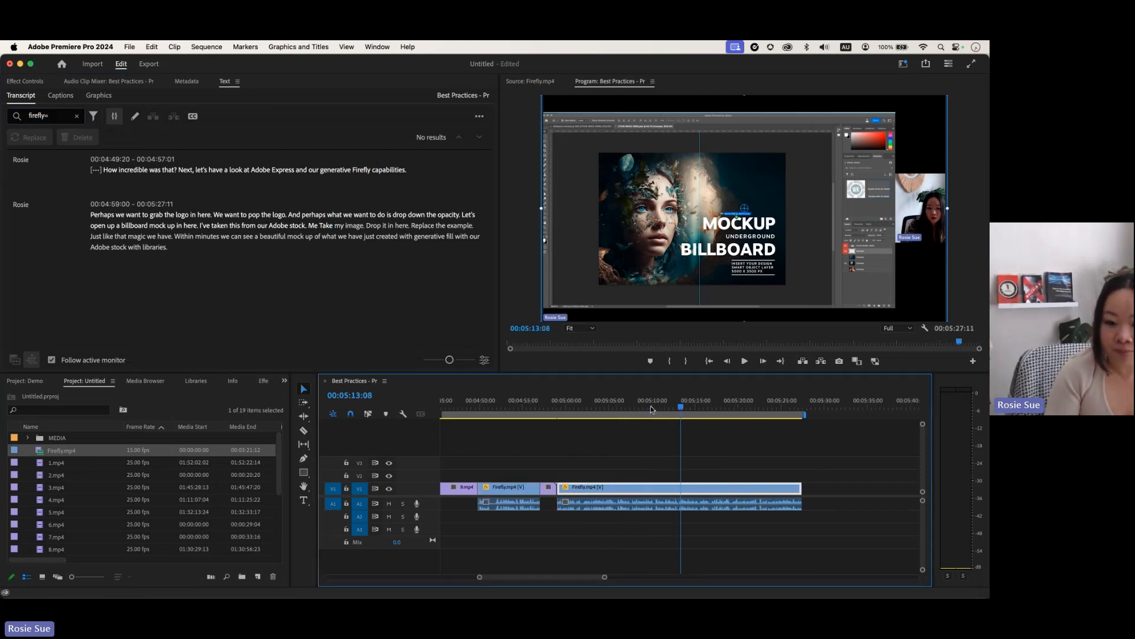
pyautogui.moveTo(680, 407)
pyautogui.mouseDown()
pyautogui.moveTo(544, 406)
pyautogui.moveTo(602, 406)
pyautogui.mouseUp()
pyautogui.moveTo(548, 487); pyautogui.dragTo(473, 465)
# Ripple delete the gap between the two Firefly.mp4 clips and scrub the second clip to 00:05:01:22.
pyautogui.rightClick(562, 490)
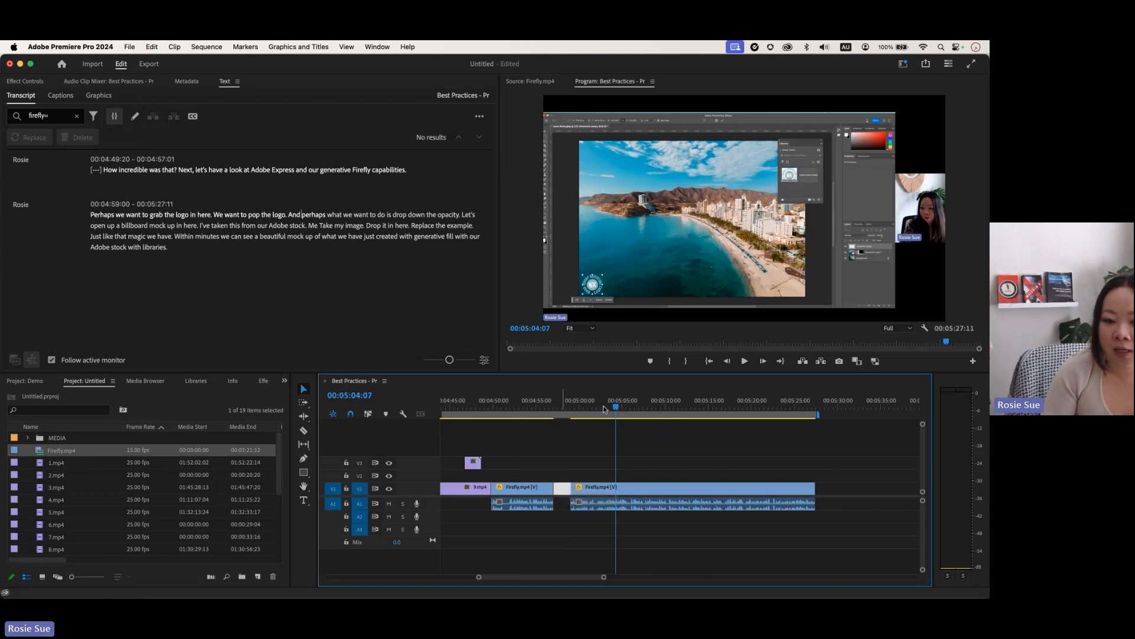
pyautogui.click(572, 496)
pyautogui.click(550, 408)
pyautogui.moveTo(550, 409); pyautogui.dragTo(595, 414)
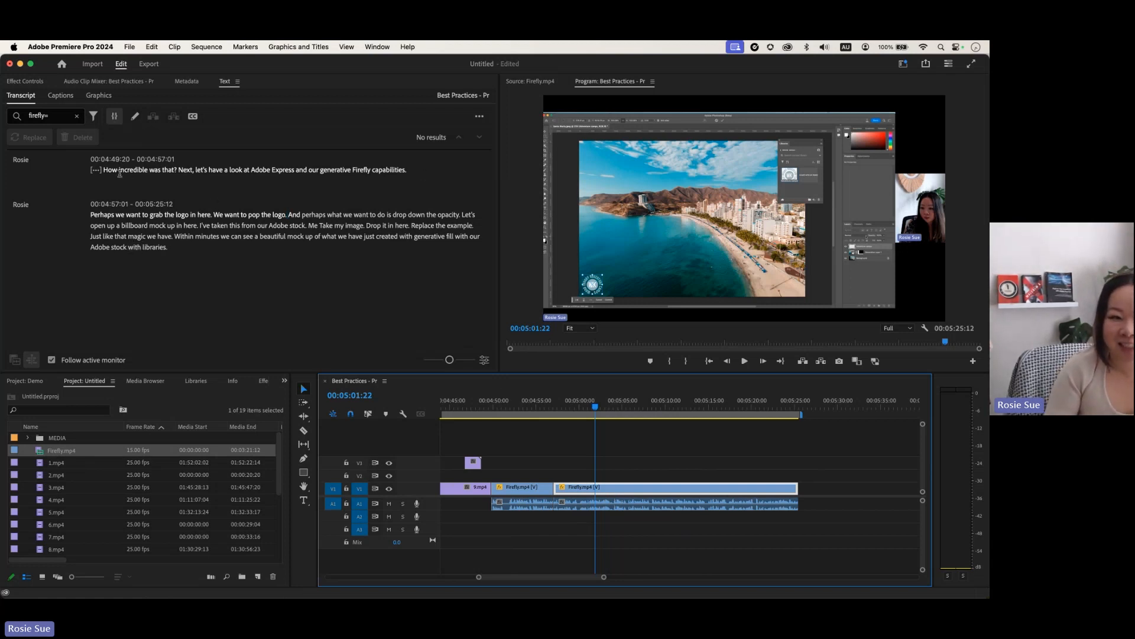
# Cut the "Perhaps we want to grab the logo" passage from the sequence transcript and paste it before "How incredible was that?".
pyautogui.press('super+f')
pyautogui.moveTo(185, 253); pyautogui.dragTo(87, 215)
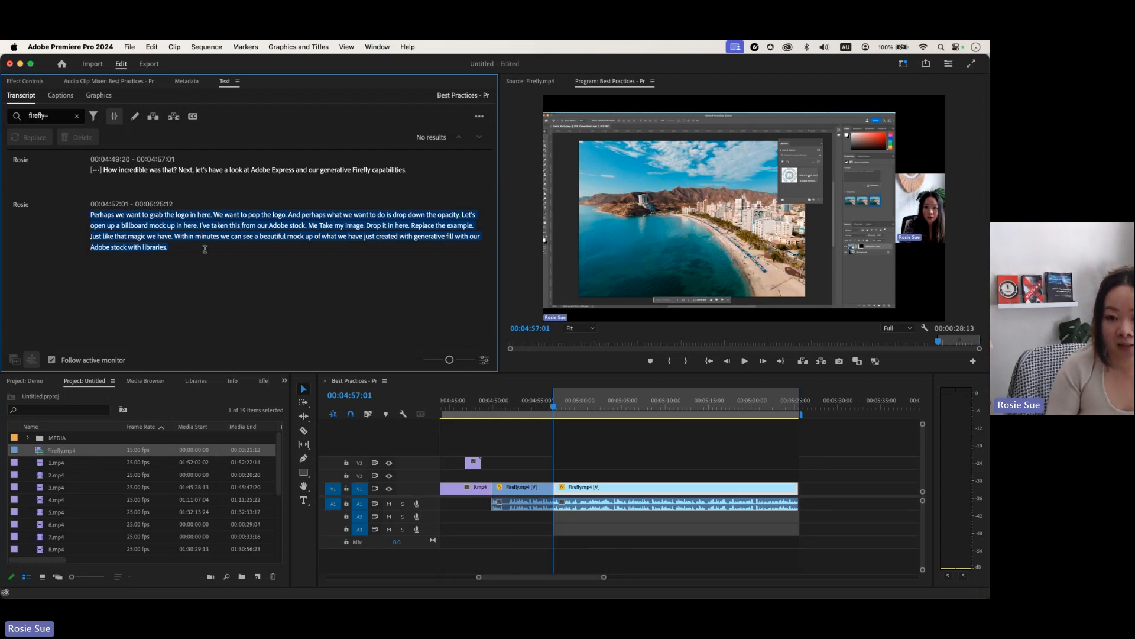
pyautogui.press('BackSpace')
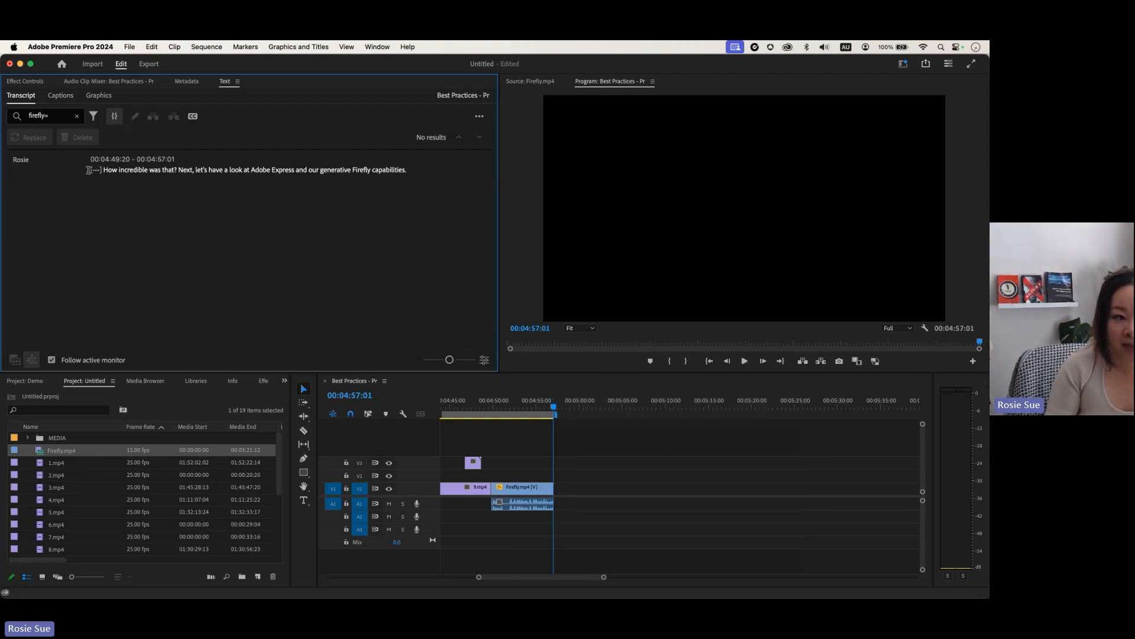
pyautogui.click(93, 170)
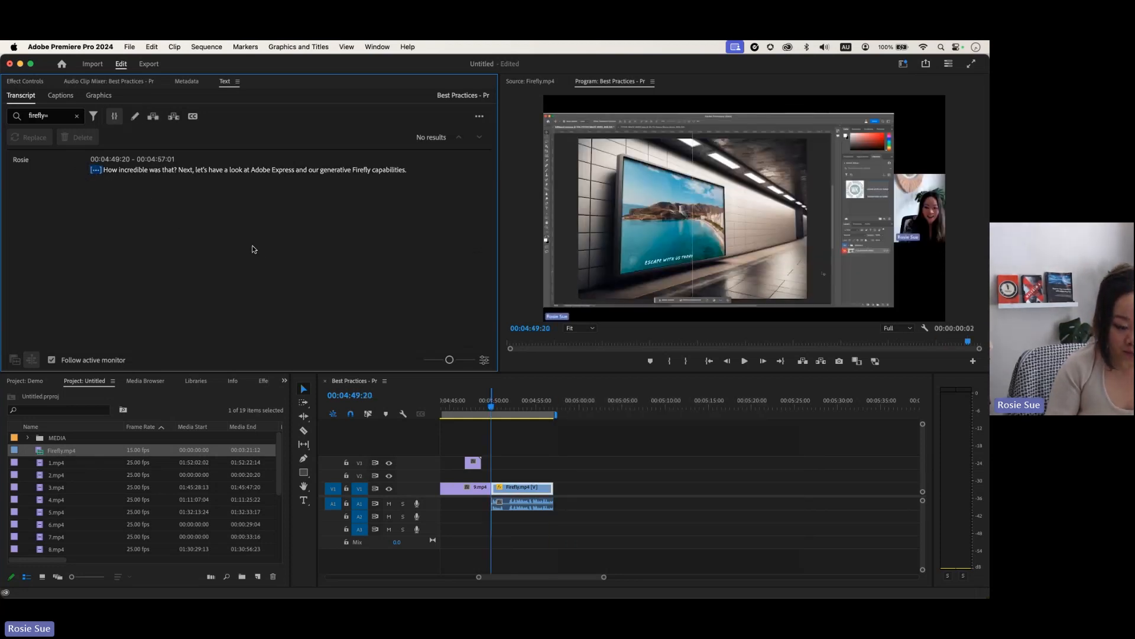
pyautogui.press('super+z')
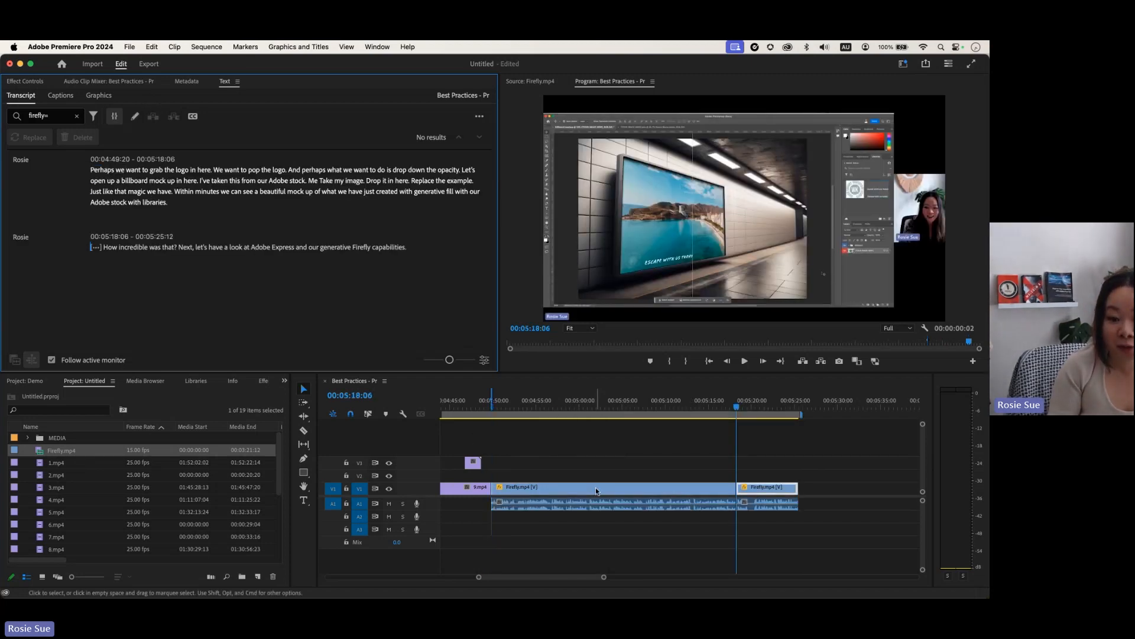
# Review the reordered Firefly.mp4 clips by scrubbing the timeline and selecting the "How incredible was that?" passage, ending at 00:05:09:06.
pyautogui.click(619, 439)
pyautogui.press('-')
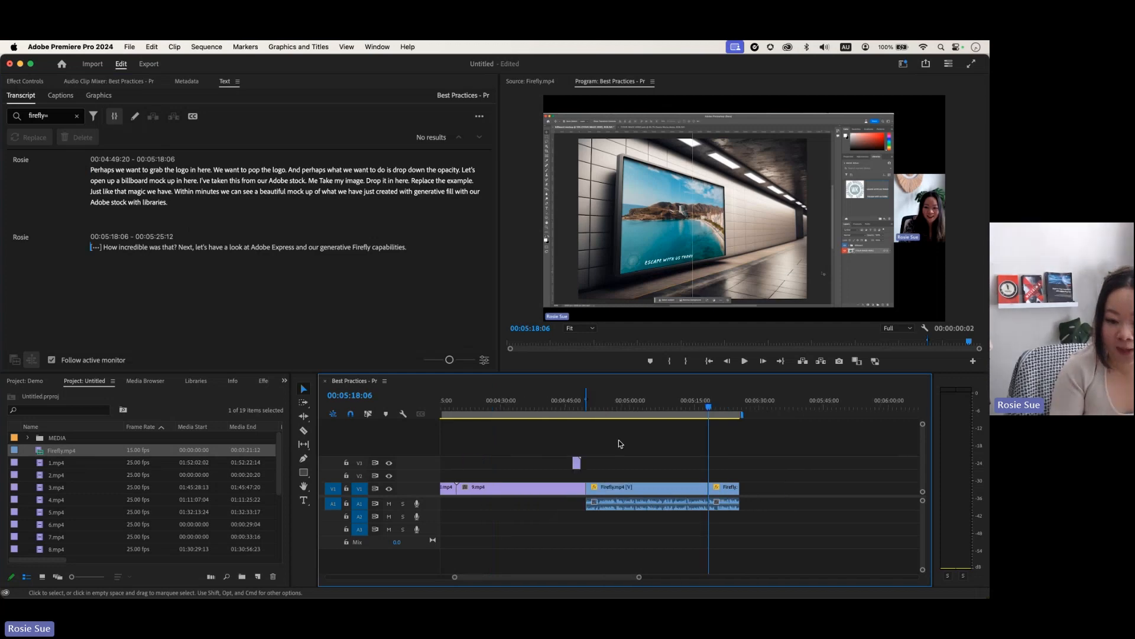
pyautogui.moveTo(713, 408)
pyautogui.mouseDown()
pyautogui.moveTo(725, 409)
pyautogui.moveTo(694, 416)
pyautogui.mouseUp()
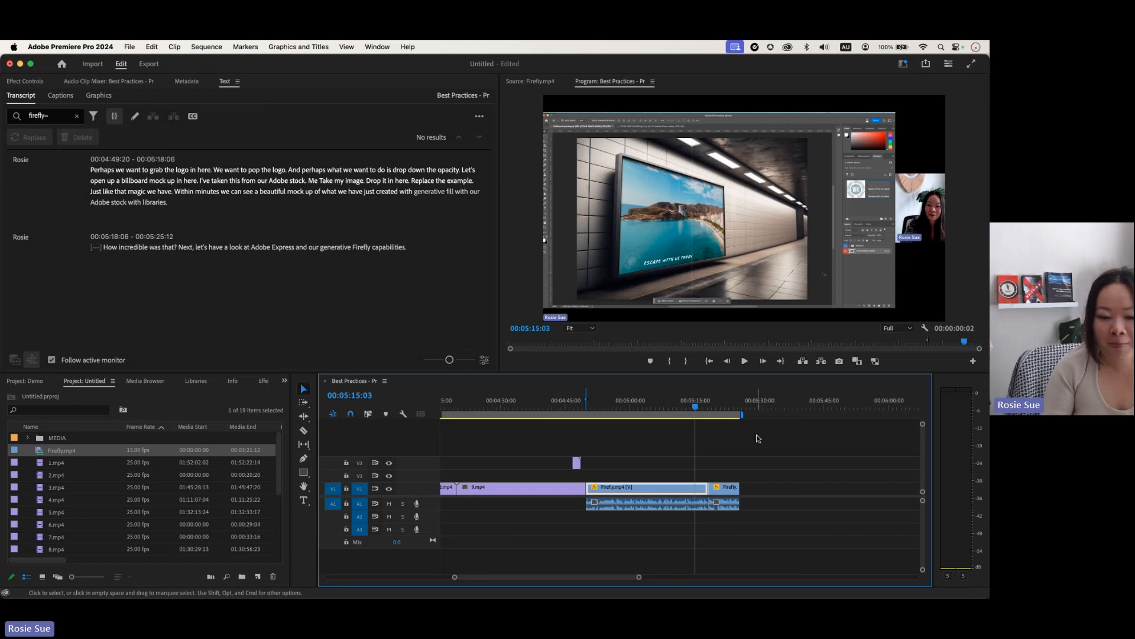
pyautogui.moveTo(407, 248); pyautogui.dragTo(97, 248)
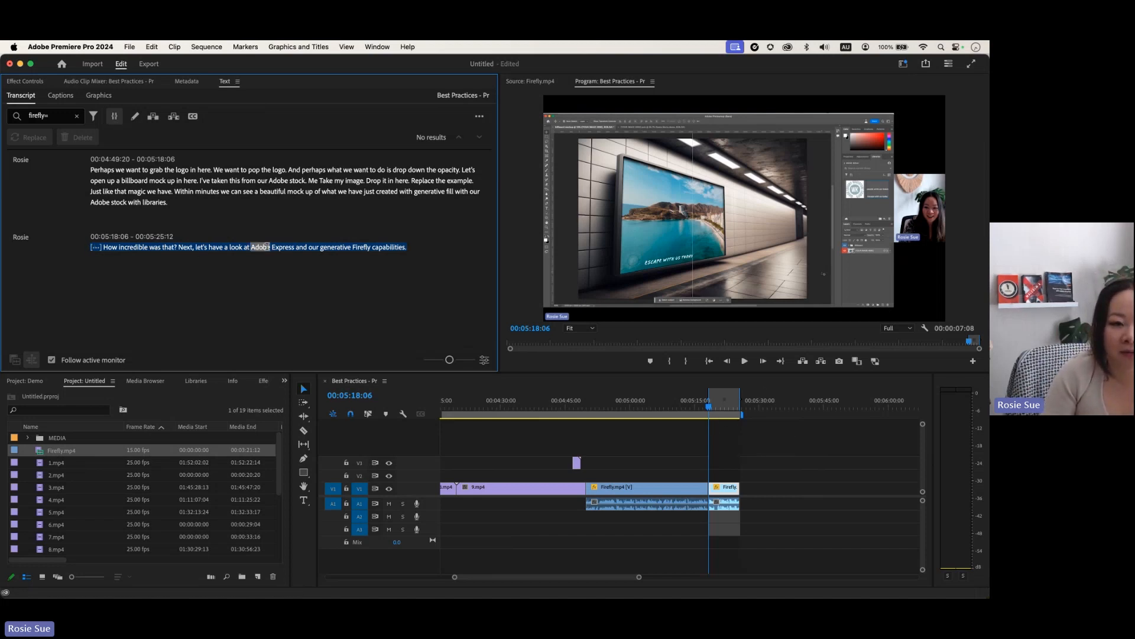
pyautogui.click(414, 245)
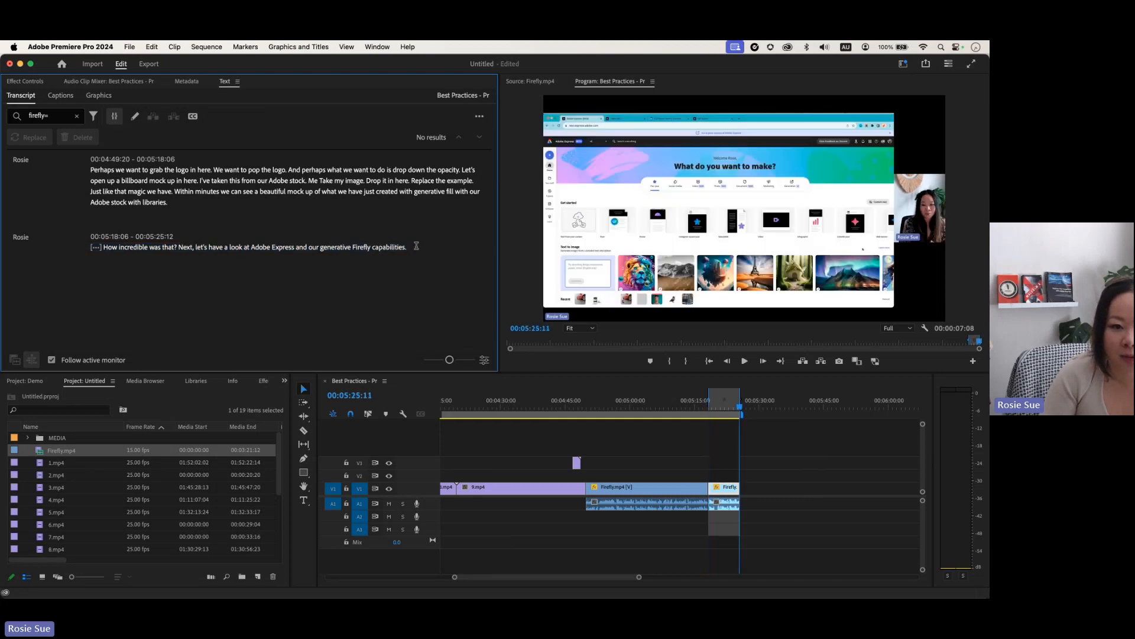
pyautogui.click(710, 408)
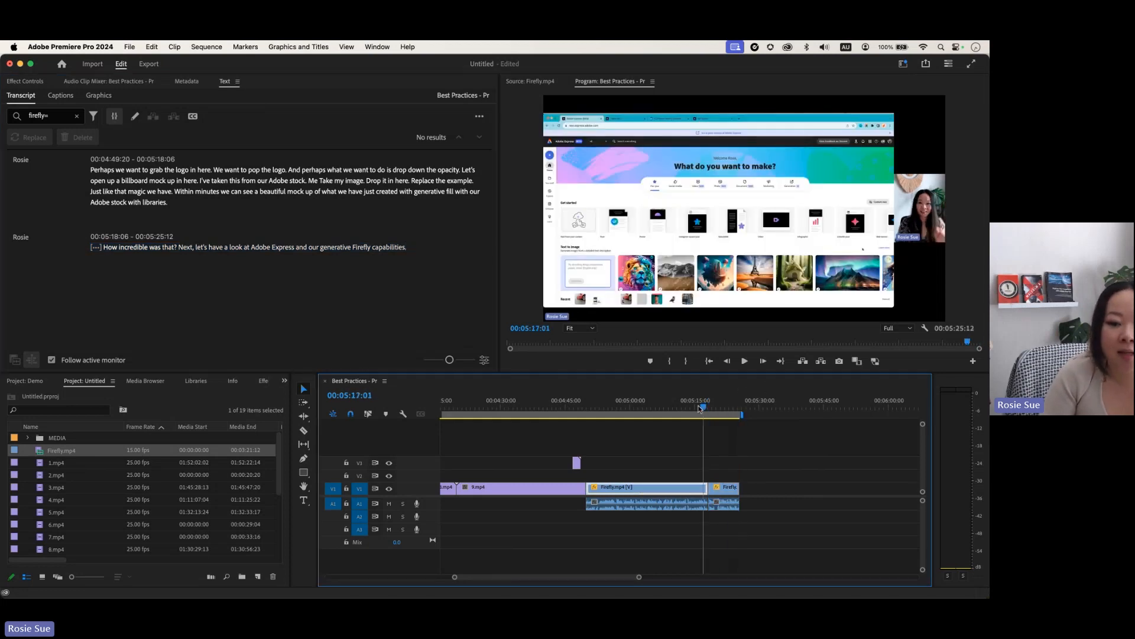
pyautogui.moveTo(711, 408); pyautogui.dragTo(669, 408)
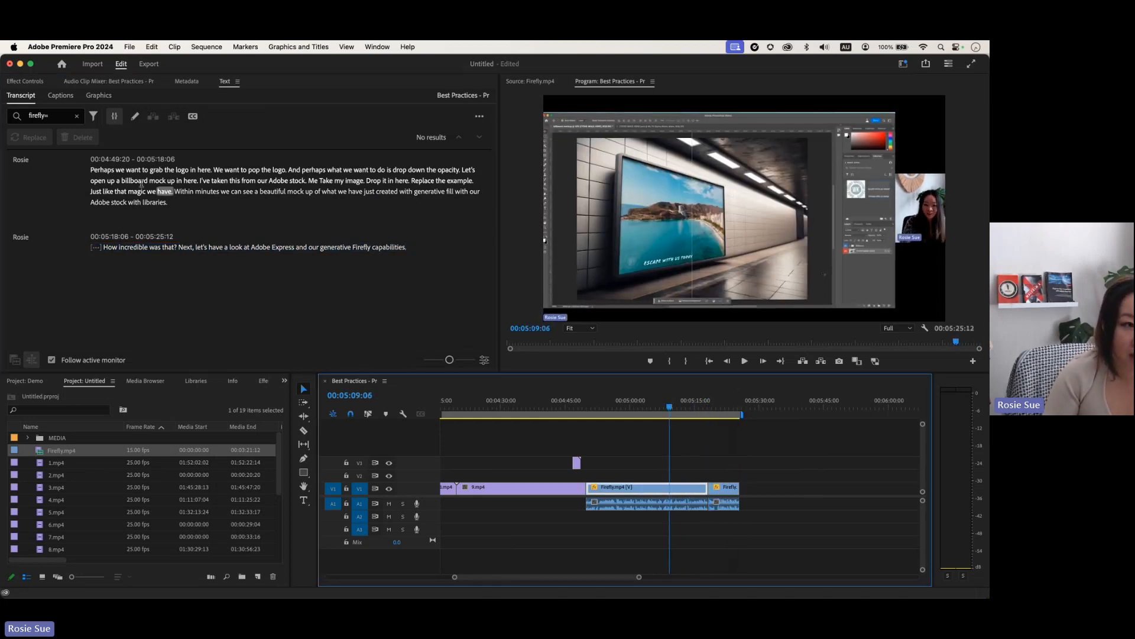
# Clear the transcript search term and filter the sequence transcript for filler words.
pyautogui.click(76, 116)
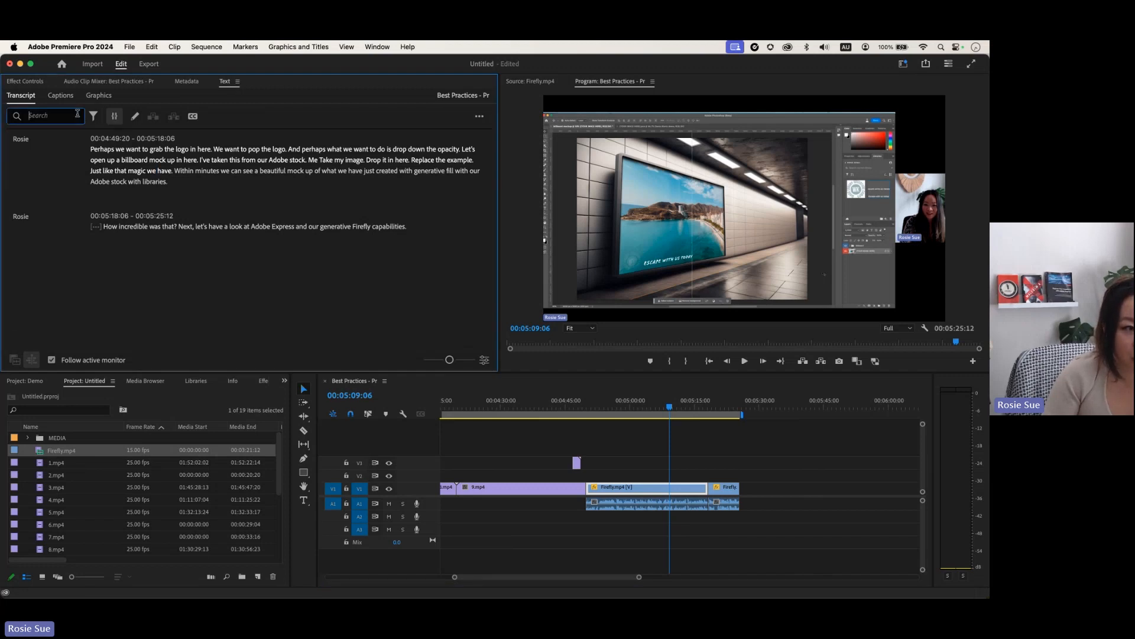
pyautogui.moveTo(669, 407)
pyautogui.mouseDown()
pyautogui.moveTo(710, 406)
pyautogui.moveTo(669, 407)
pyautogui.mouseUp()
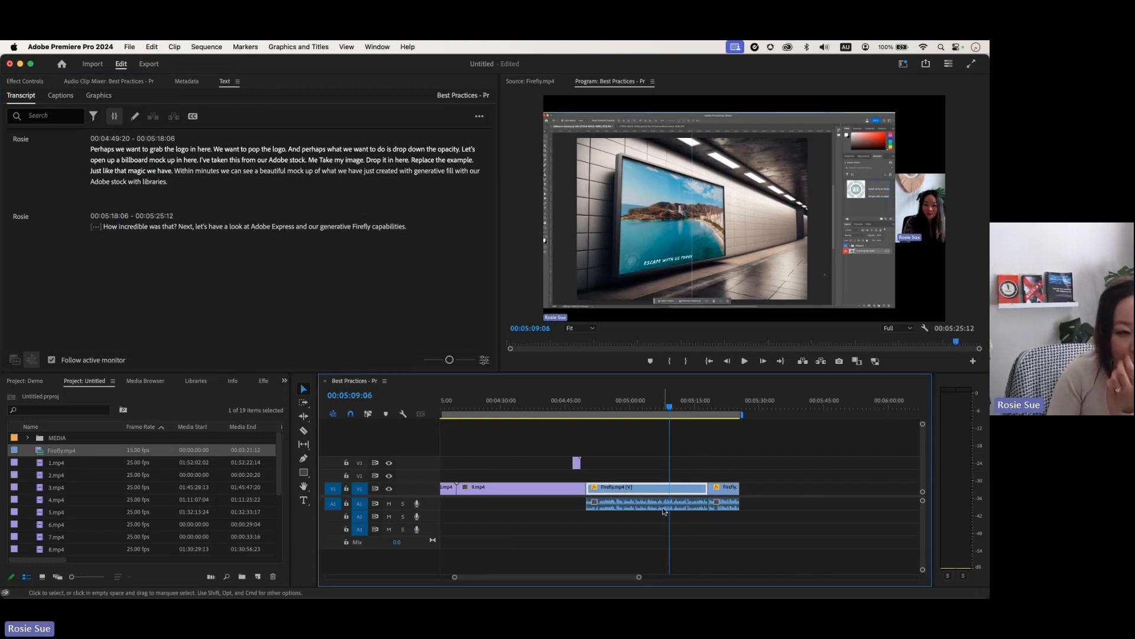
pyautogui.click(94, 117)
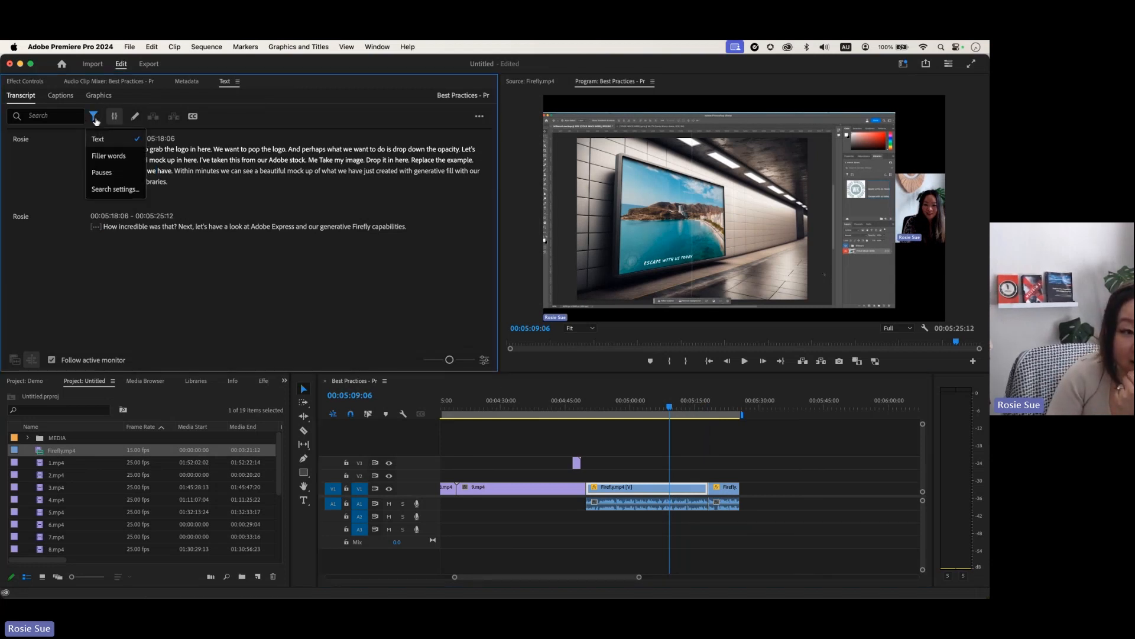
pyautogui.click(109, 156)
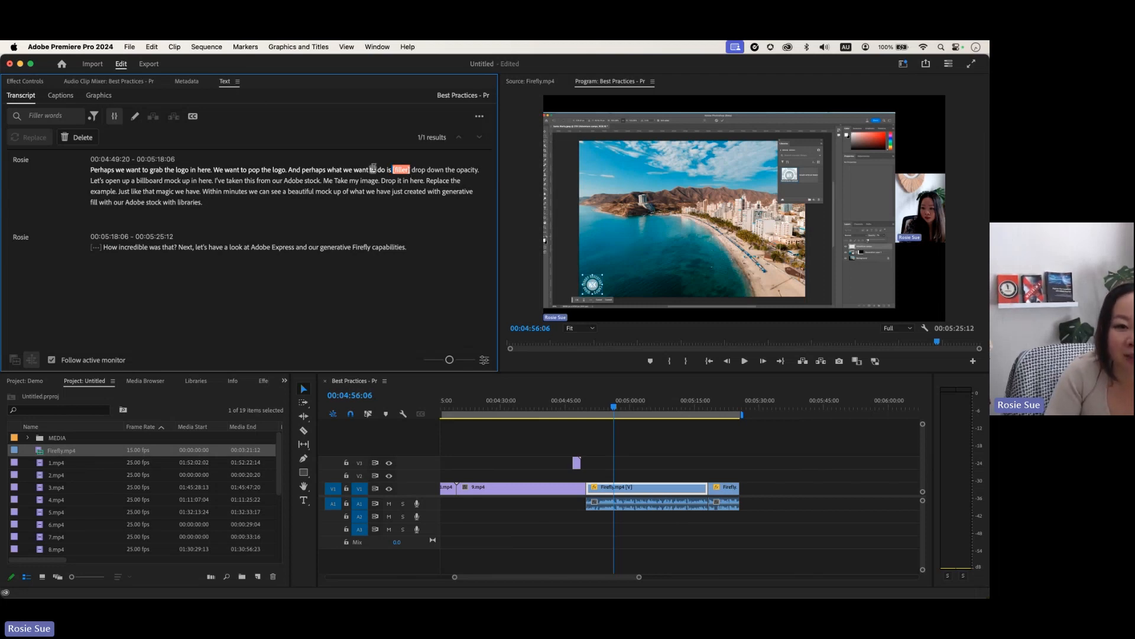
# Play the transcript from "And perhaps what we want to do is" past the filler word, and delete all filler words with Extract.
pyautogui.click(293, 170)
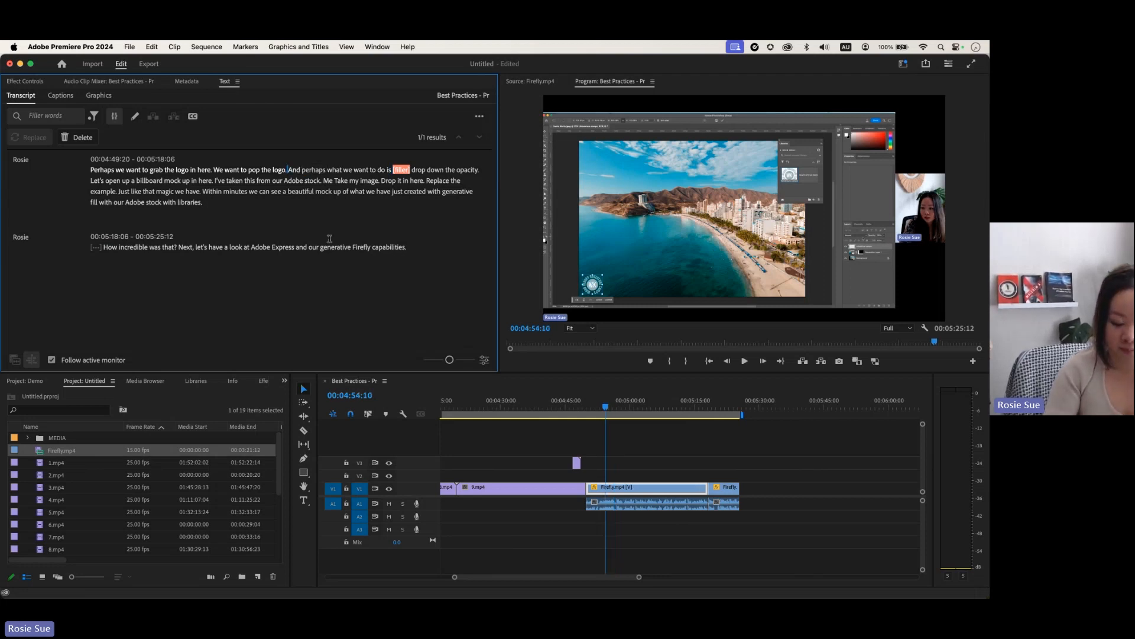
pyautogui.press('space')
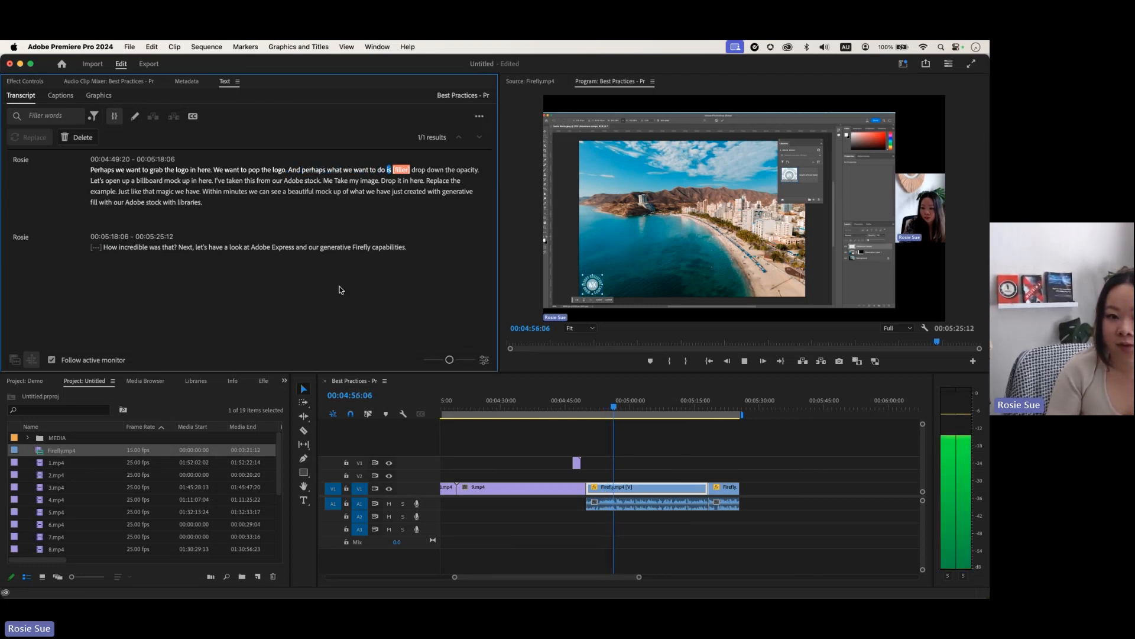
pyautogui.press('space')
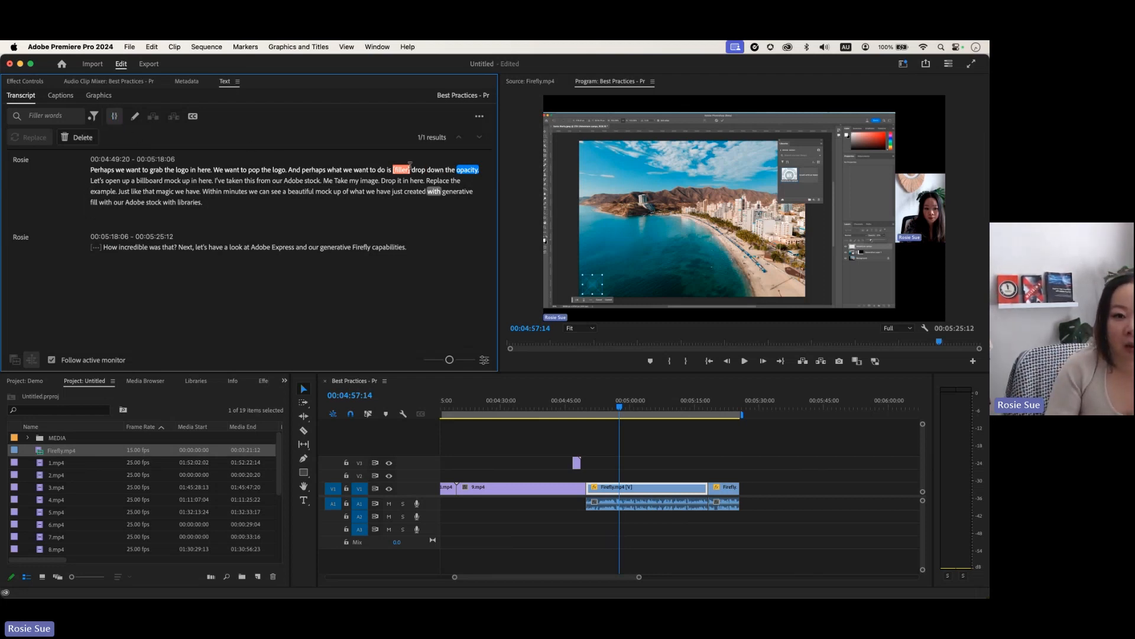
pyautogui.click(77, 137)
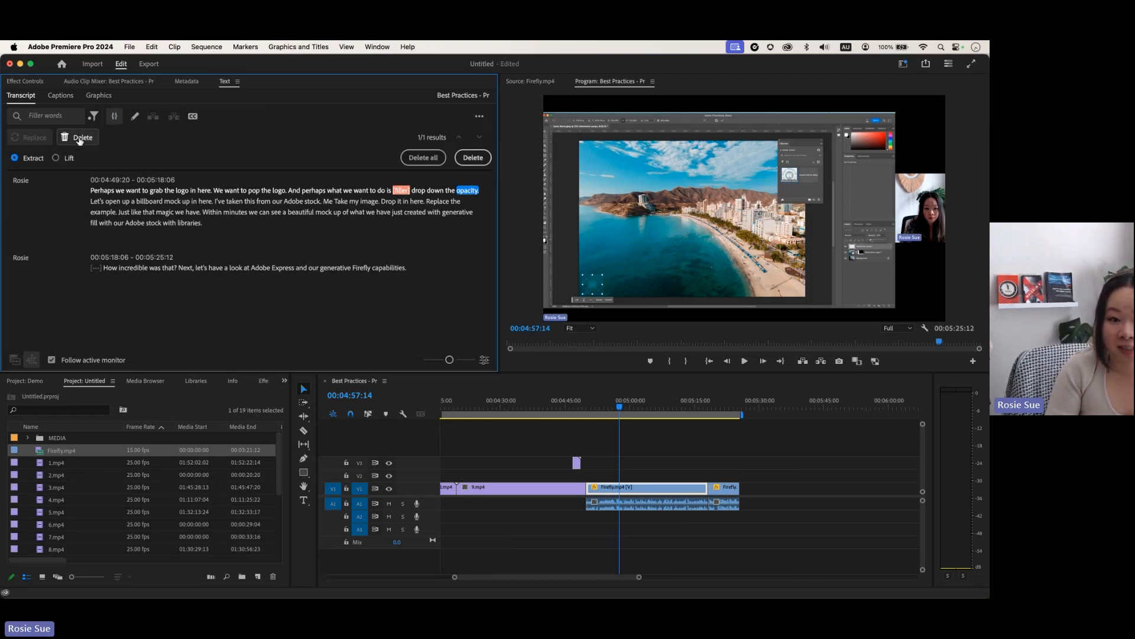
pyautogui.click(420, 158)
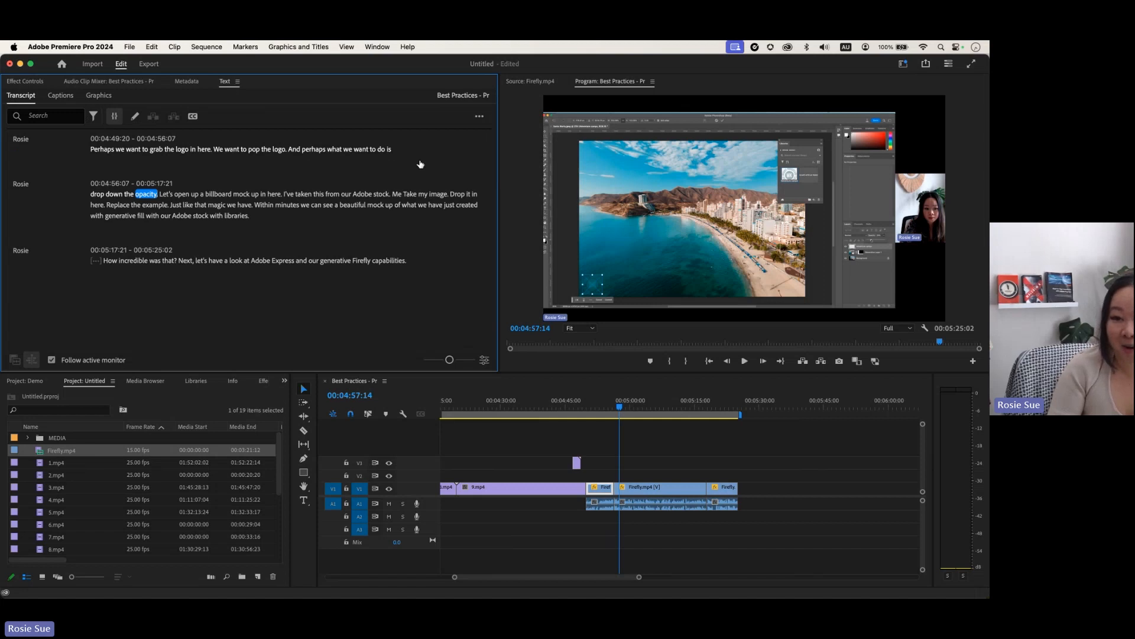
# Scrub the timeline from 00:04:56:05 to 00:04:57:22 to check the filler-word cut, and filter the sequence transcript for pauses.
pyautogui.click(613, 408)
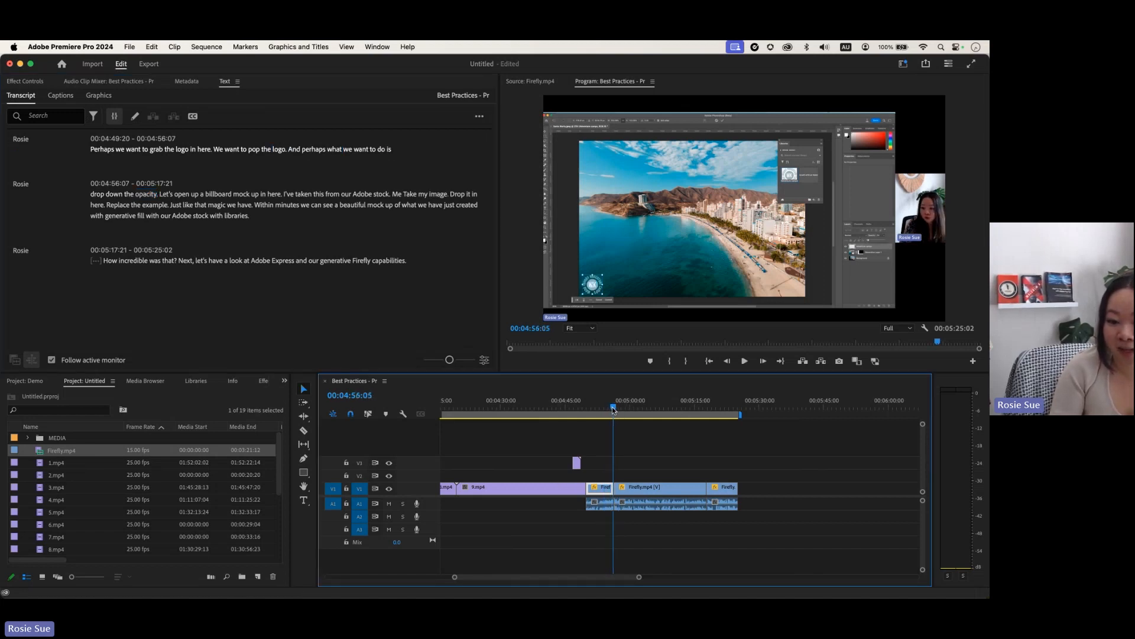
pyautogui.moveTo(613, 408); pyautogui.dragTo(621, 408)
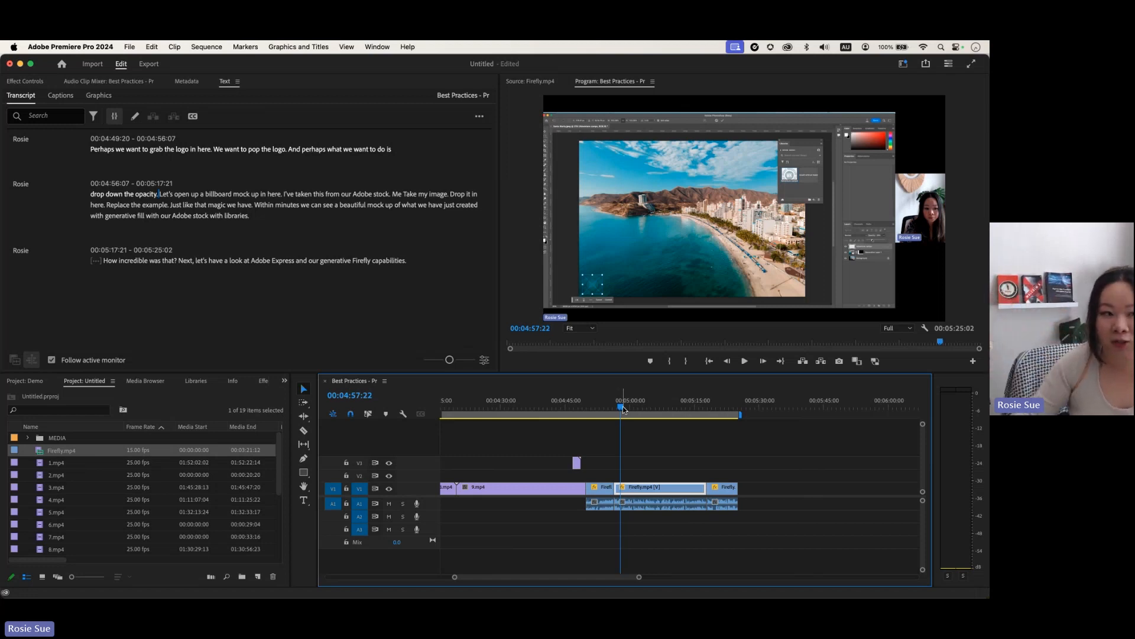
pyautogui.click(95, 118)
pyautogui.click(94, 117)
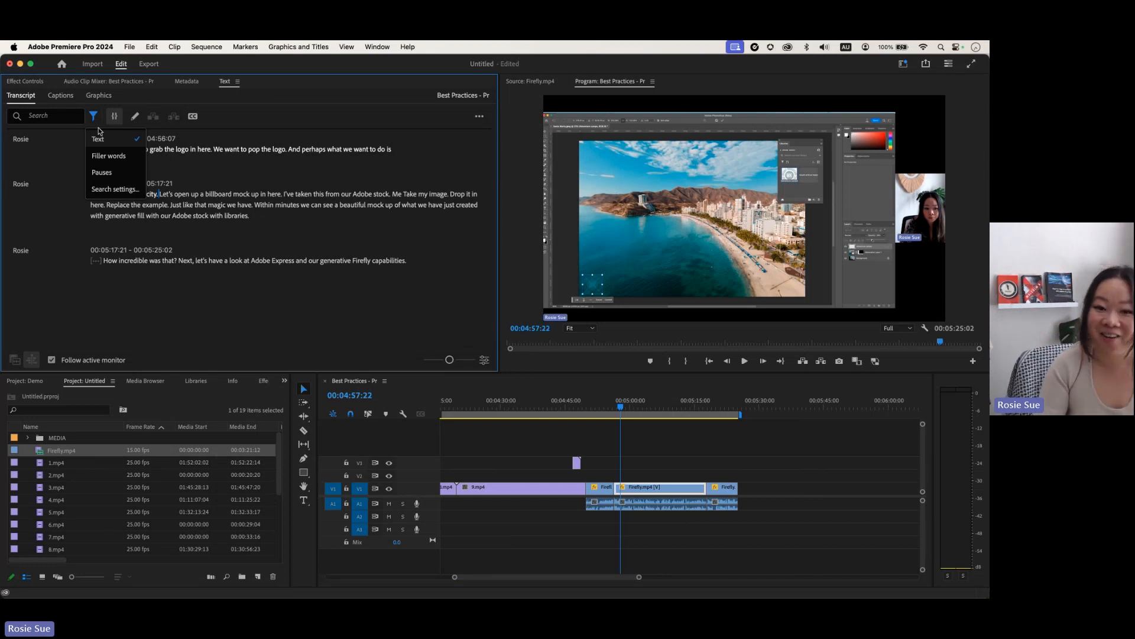
pyautogui.click(127, 175)
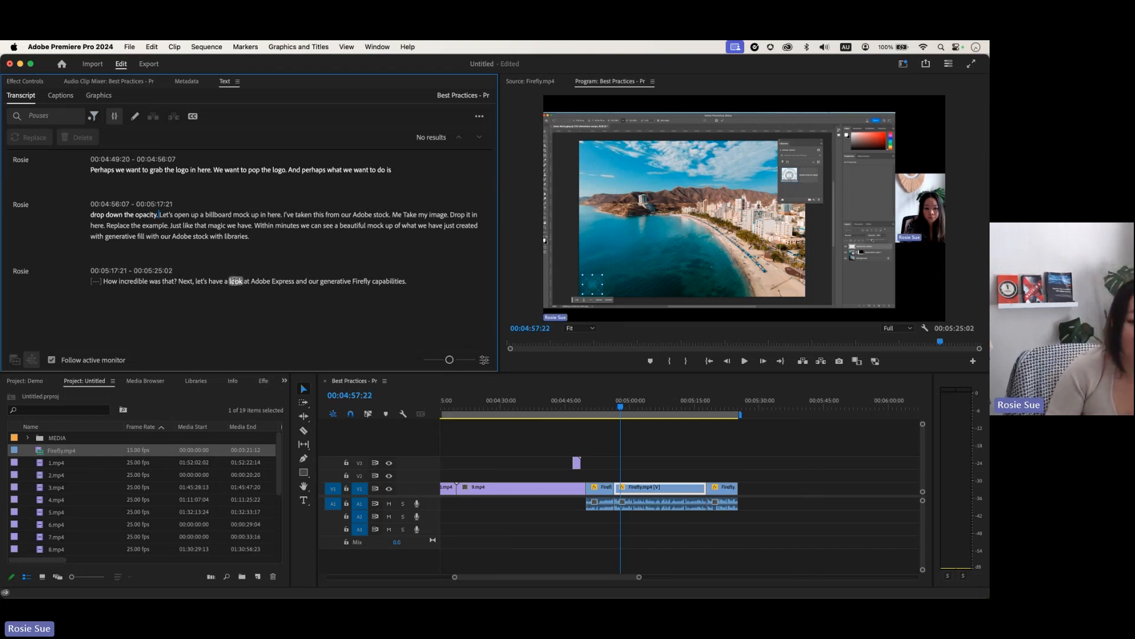
pyautogui.click(93, 117)
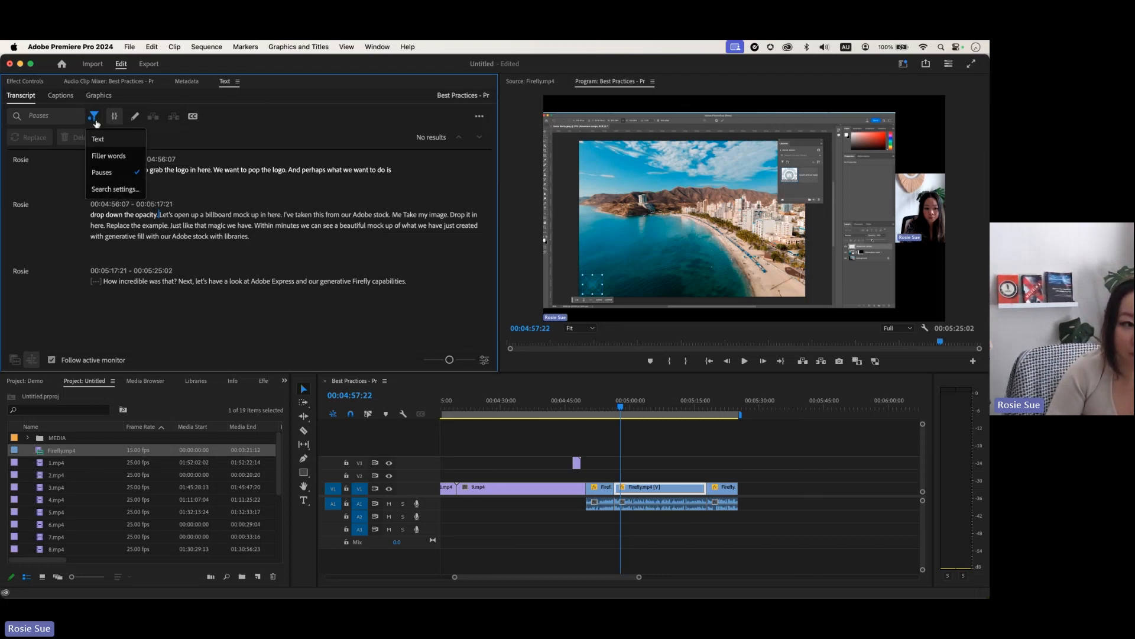
pyautogui.click(93, 116)
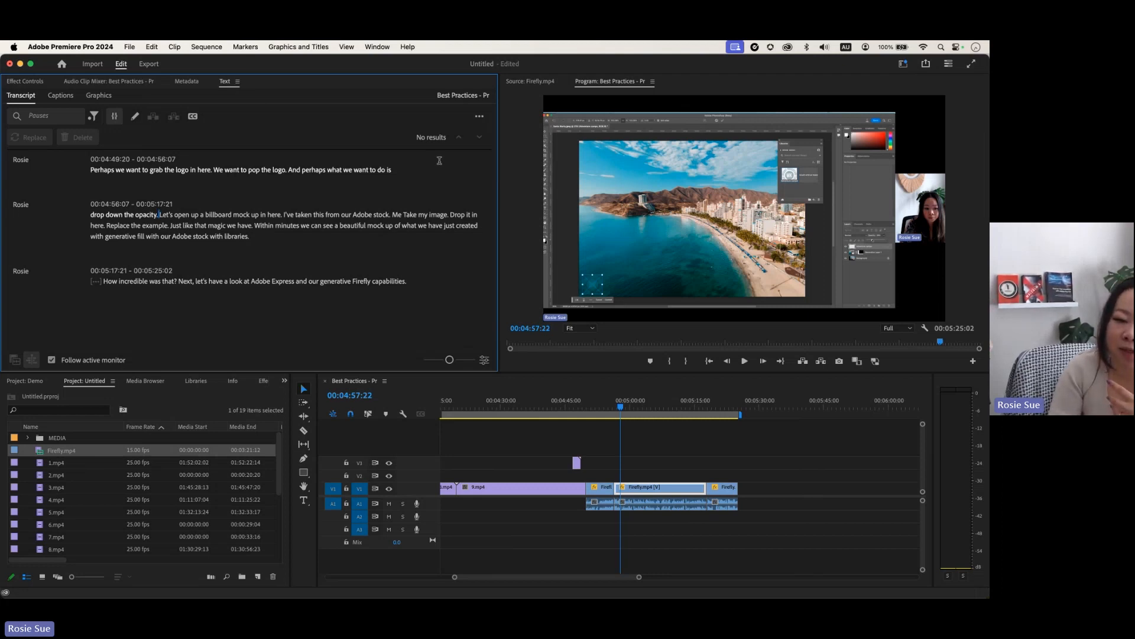
pyautogui.click(478, 119)
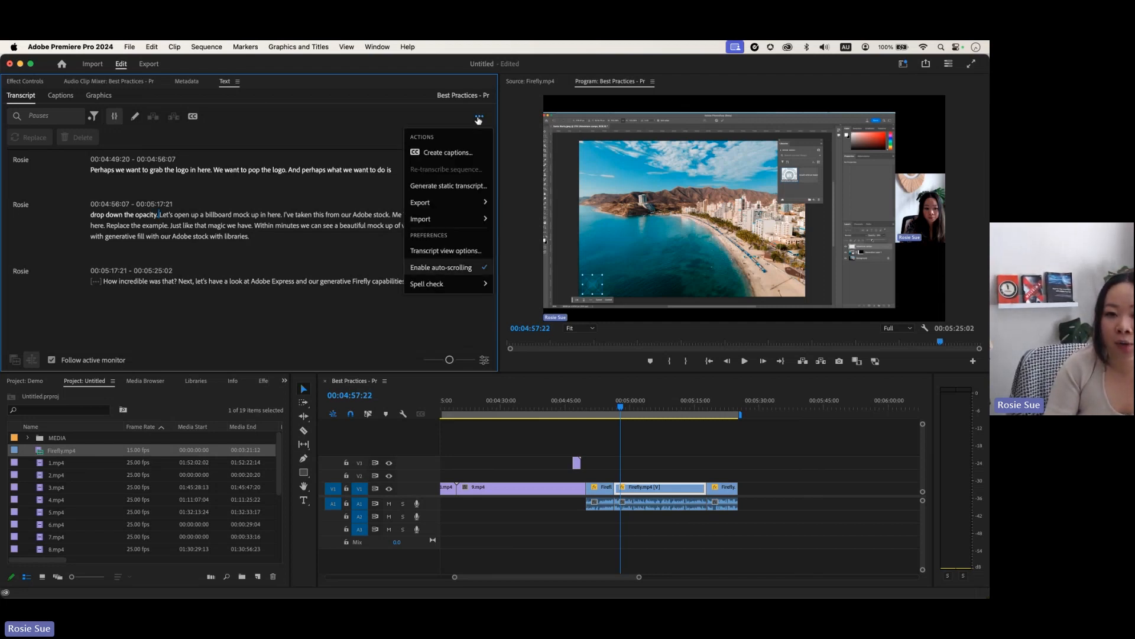
pyautogui.moveTo(460, 205)
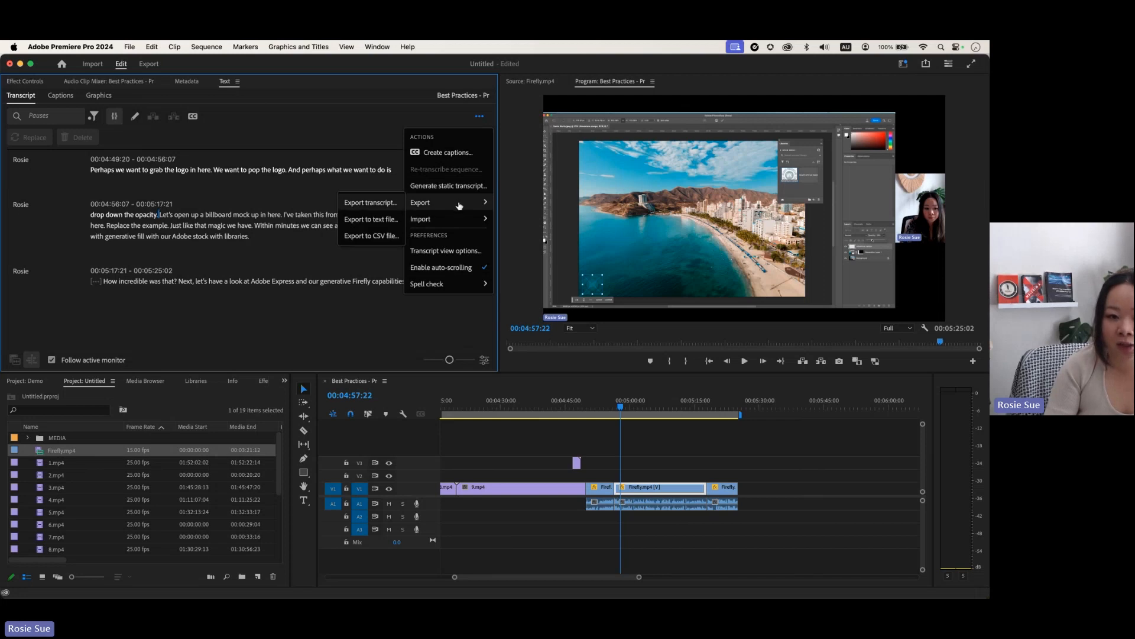
pyautogui.click(384, 204)
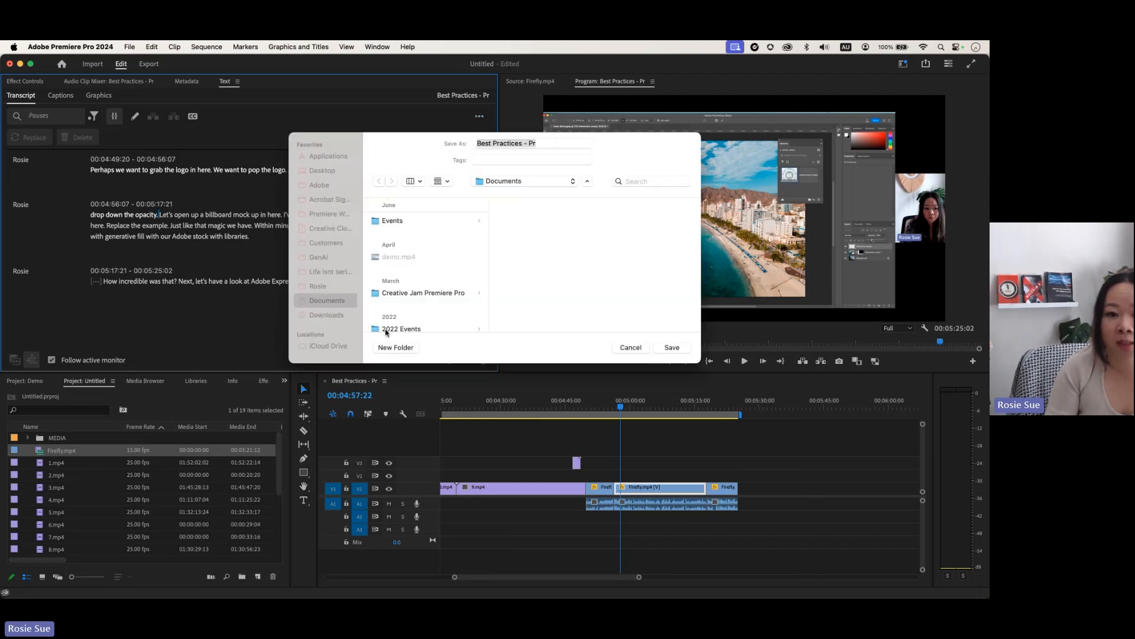
pyautogui.click(635, 347)
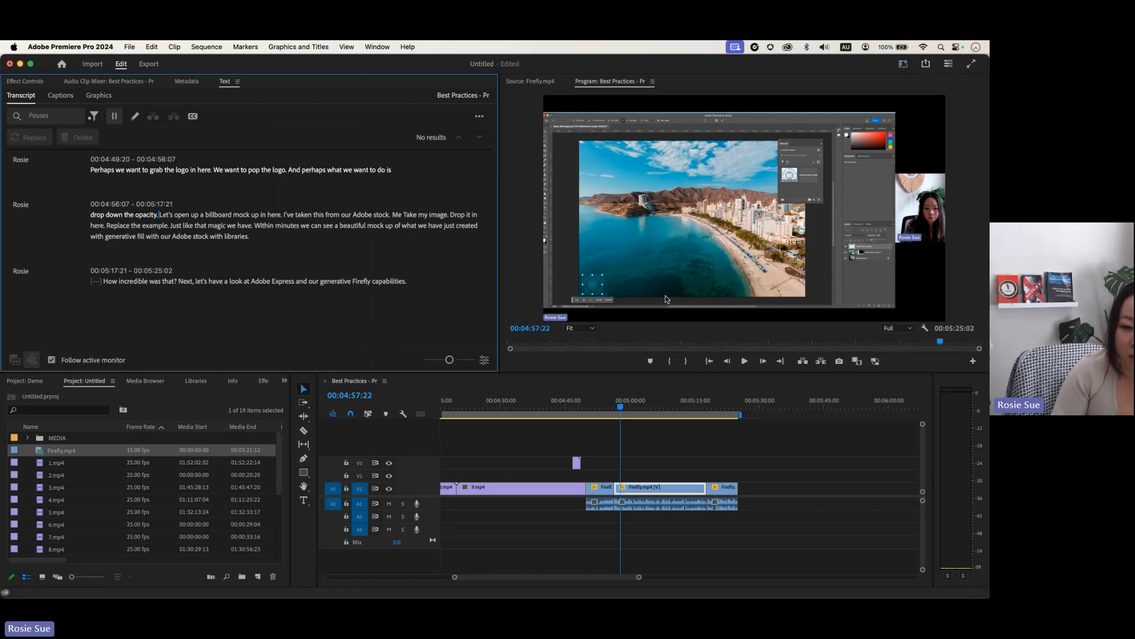
# Create captions from the sequence transcript using the Subtitle default preset.
pyautogui.doubleClick(400, 280)
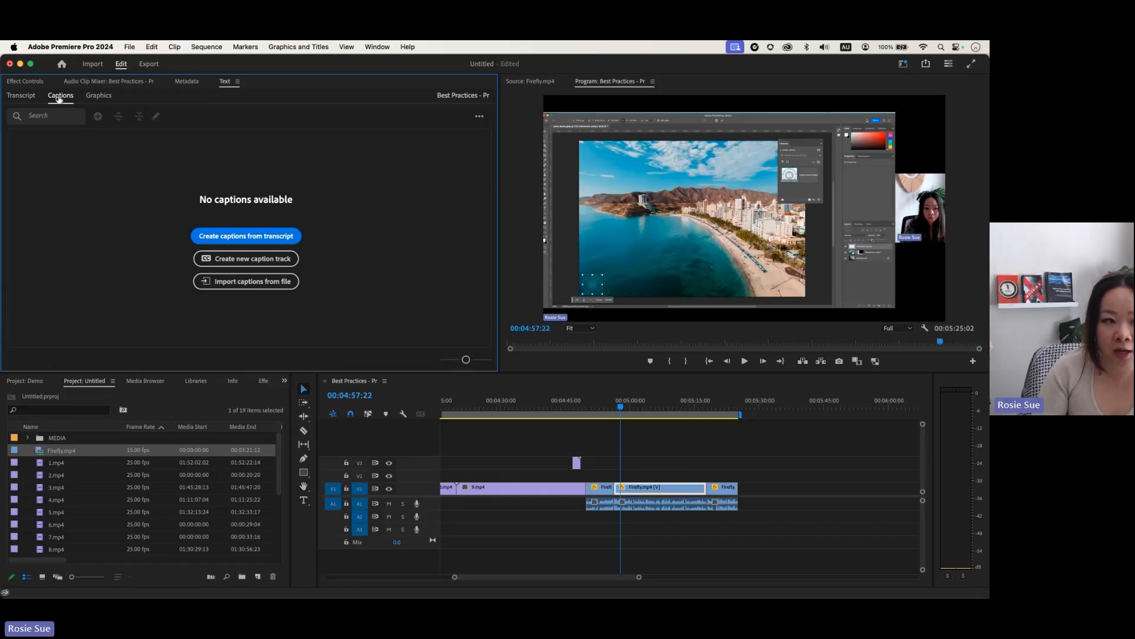
pyautogui.click(258, 236)
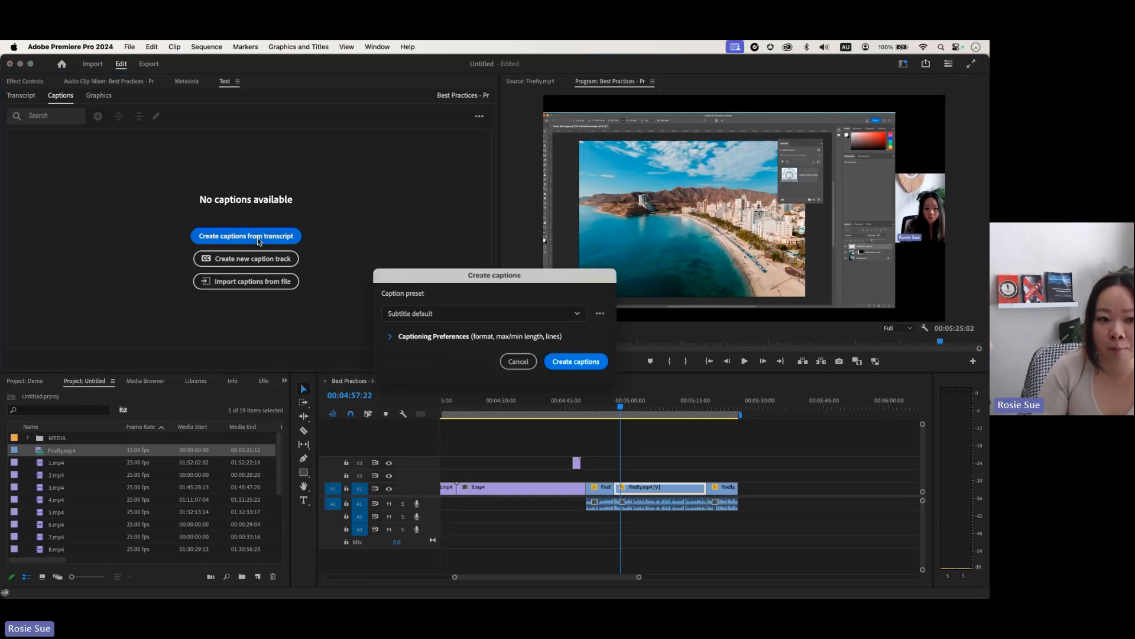
pyautogui.click(596, 363)
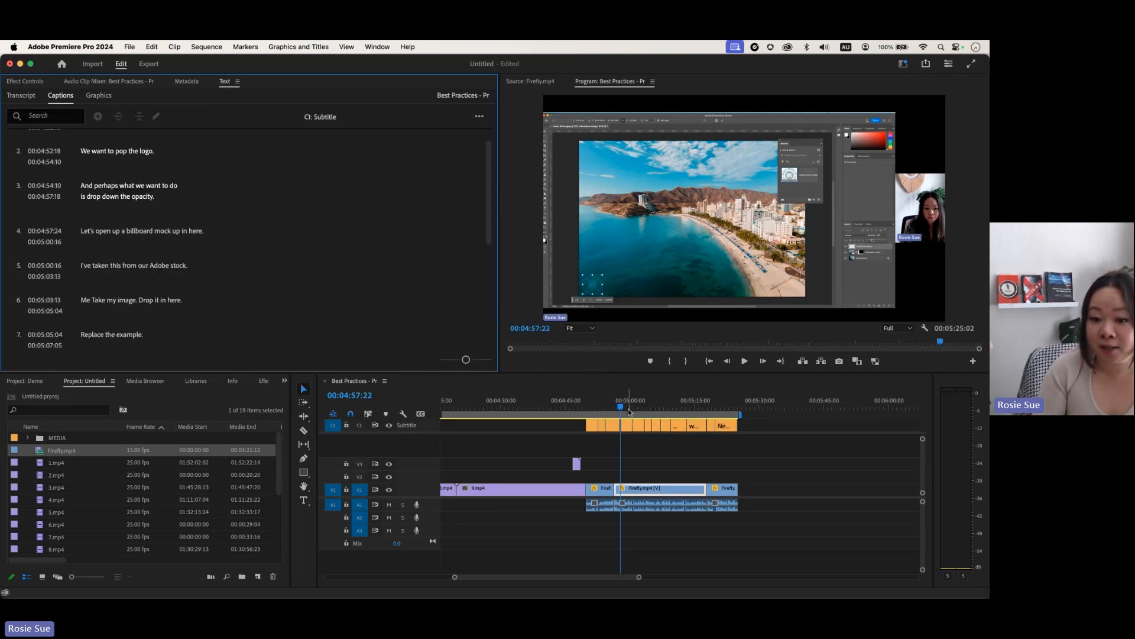
# Play the sequence from 00:05:00:13 to 00:05:03:18 to check the captions against the video.
pyautogui.moveTo(628, 409)
pyautogui.mouseDown()
pyautogui.moveTo(603, 407)
pyautogui.moveTo(717, 411)
pyautogui.moveTo(607, 406)
pyautogui.moveTo(631, 408)
pyautogui.mouseUp()
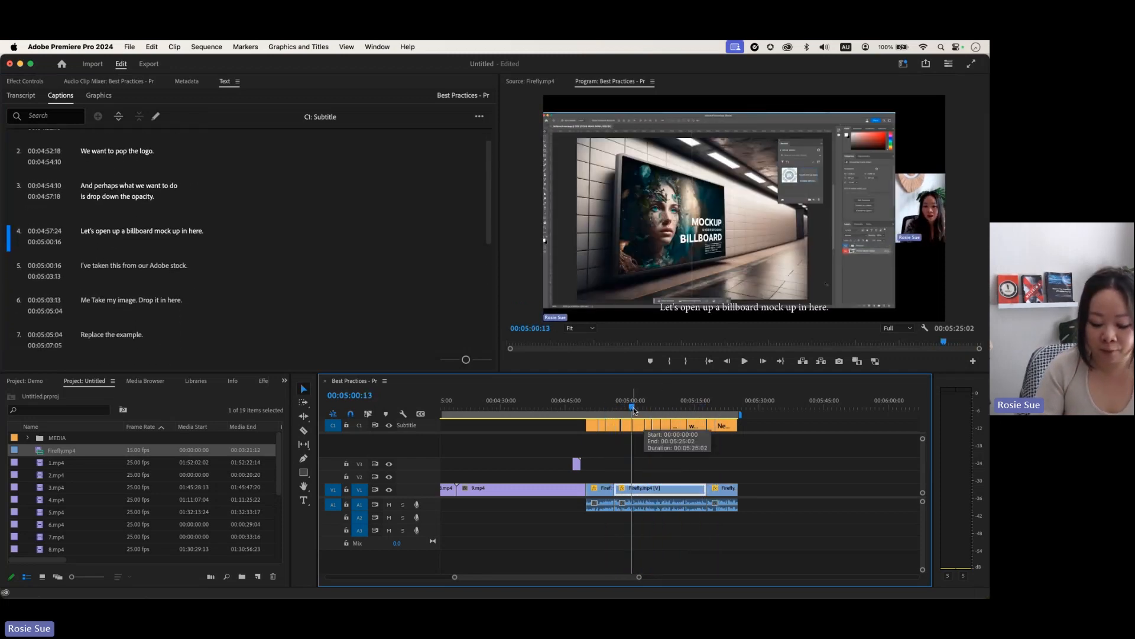
pyautogui.press('space')
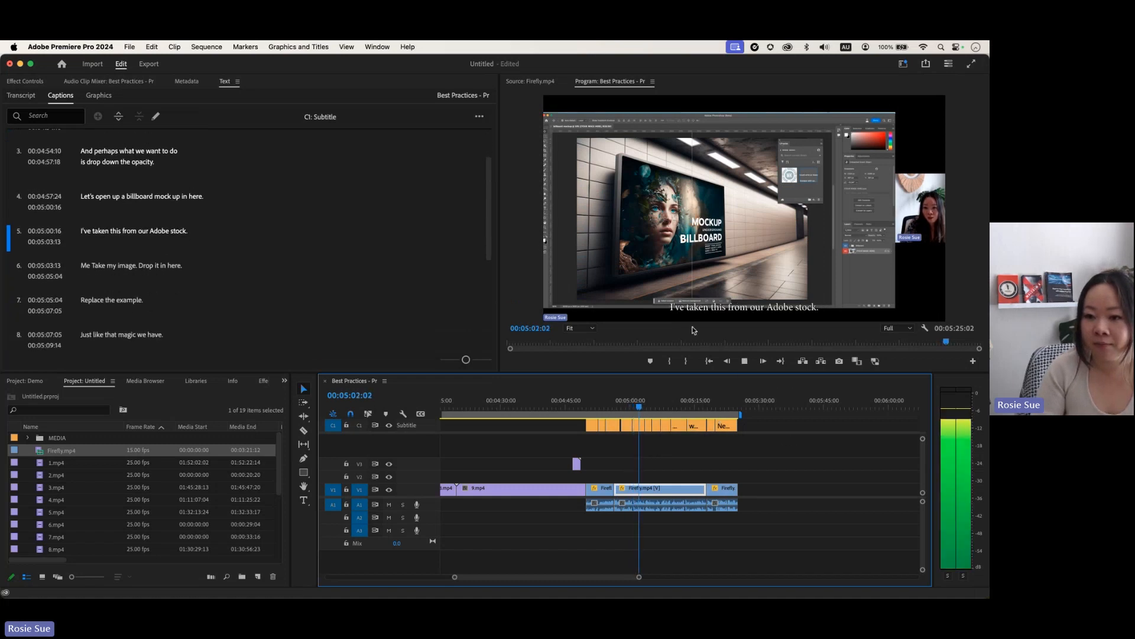
pyautogui.press('space')
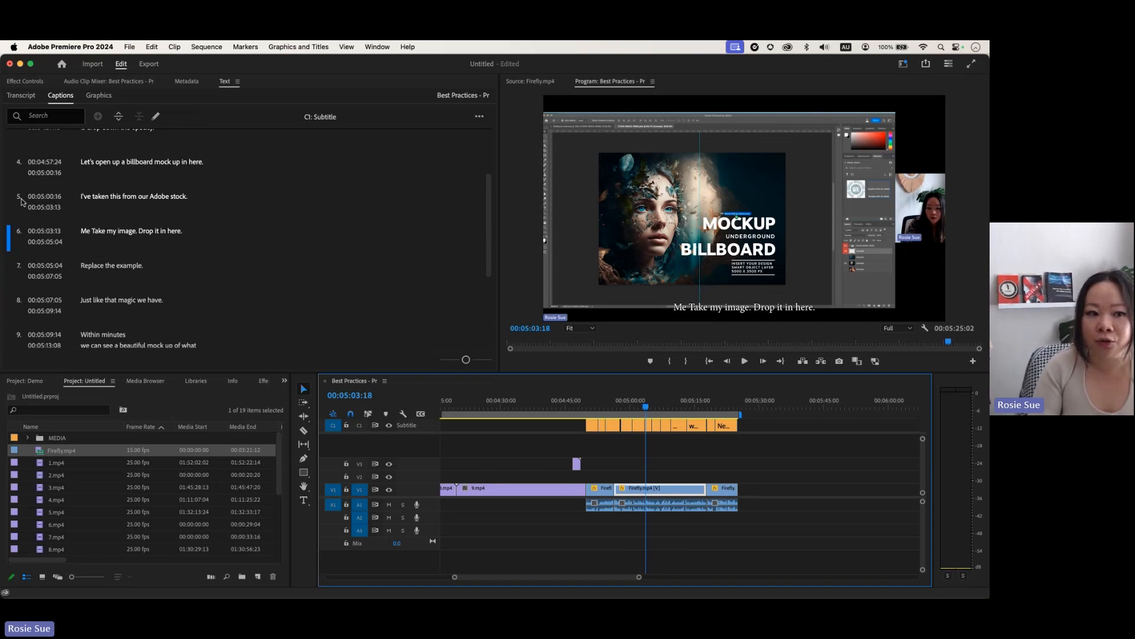
# Select the "We want to pop the logo." caption and its text in the preview, and show its Essential Graphics settings.
pyautogui.scroll(3, 211, 247)
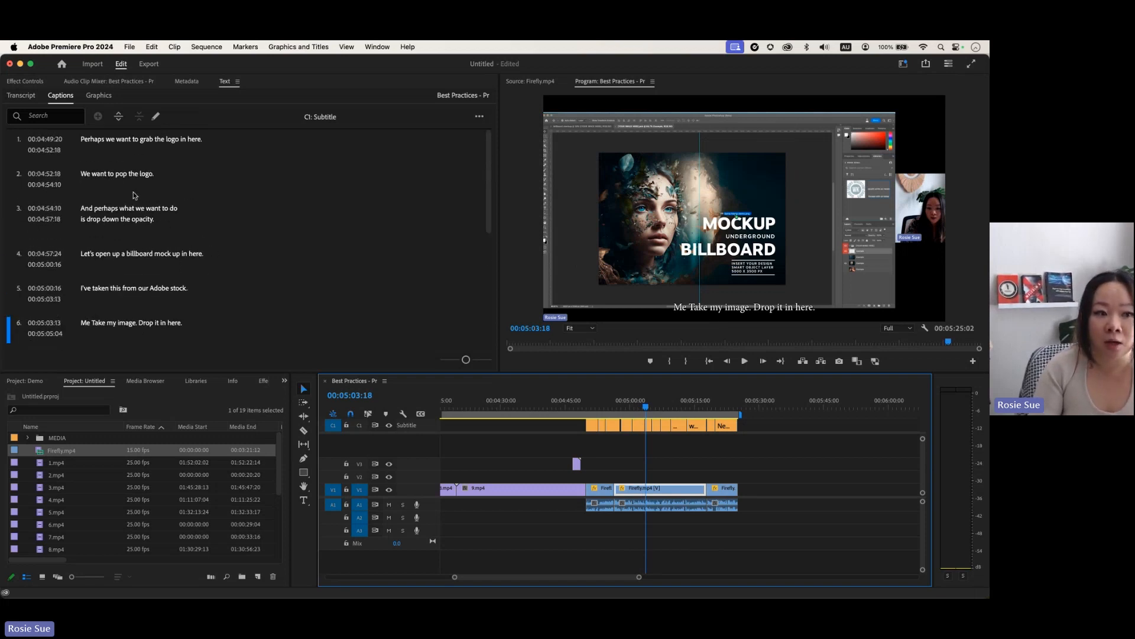
pyautogui.click(133, 176)
pyautogui.doubleClick(133, 176)
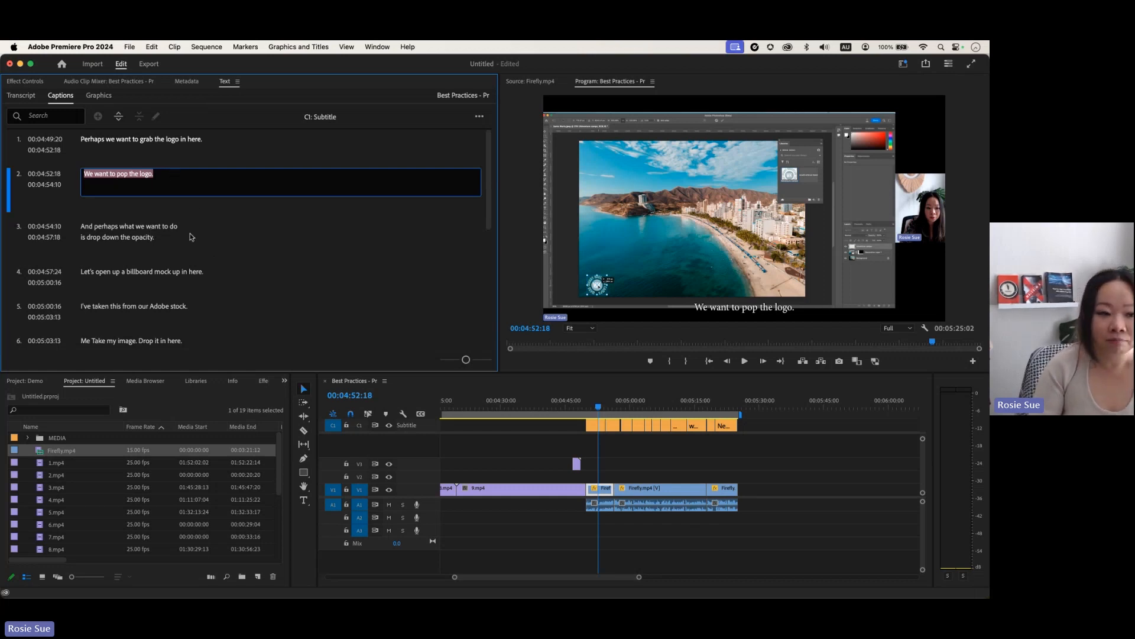
pyautogui.click(721, 308)
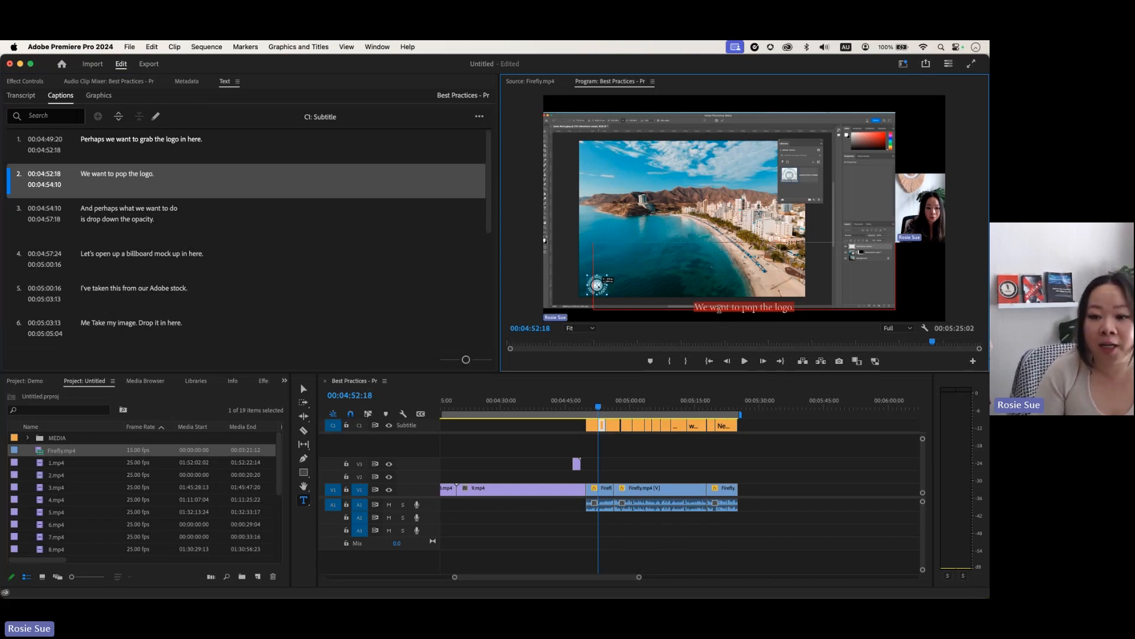
pyautogui.click(377, 47)
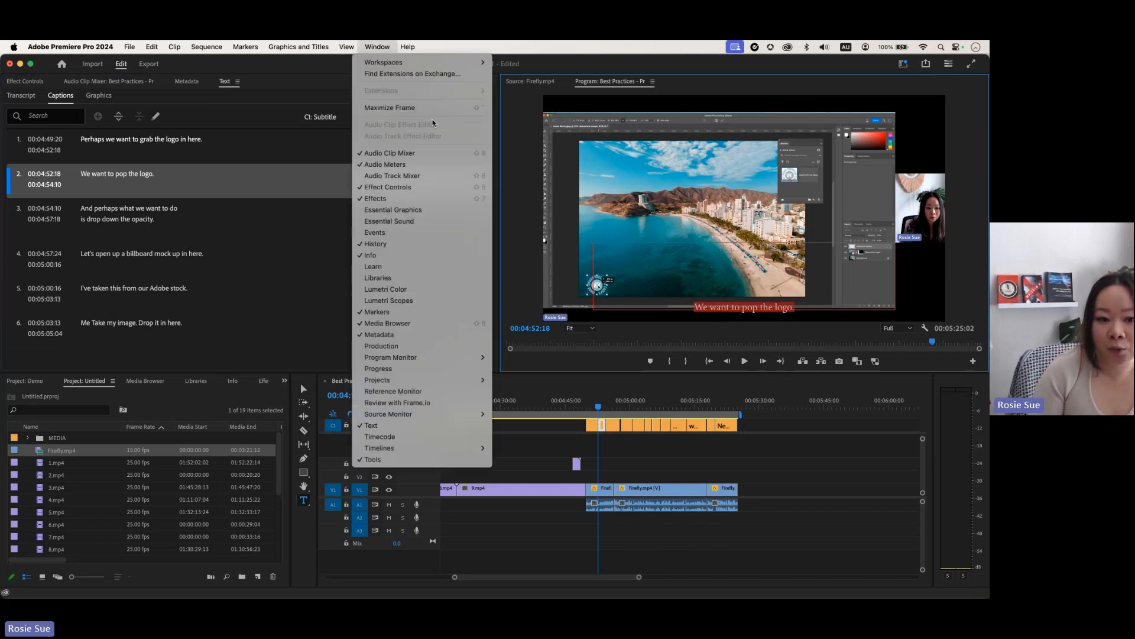
pyautogui.click(454, 211)
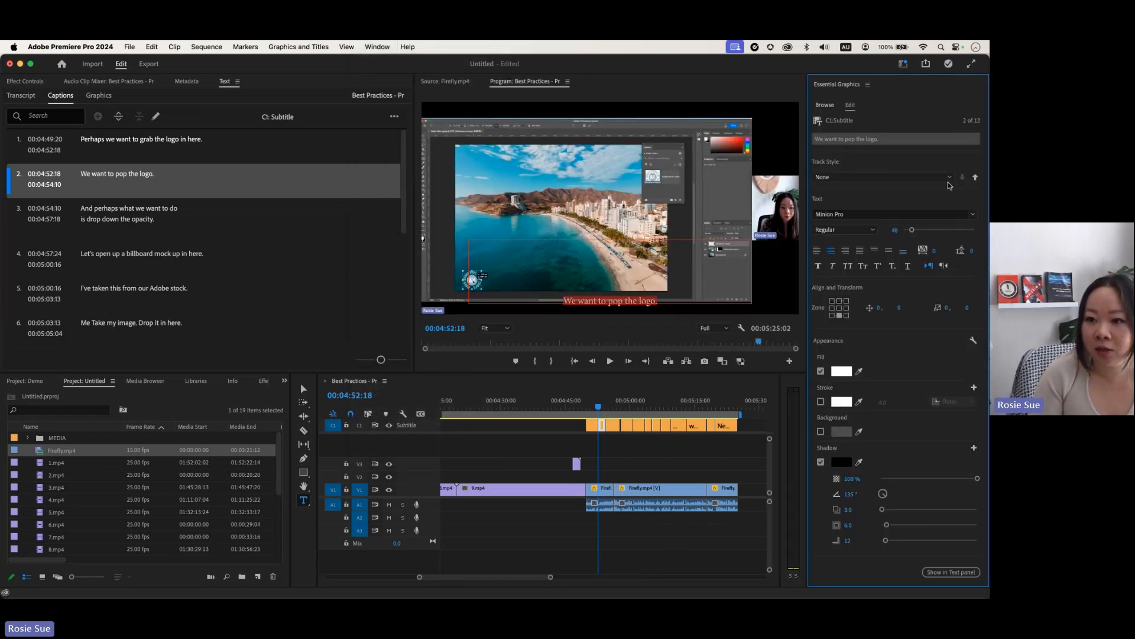
# Set the "We want to pop the logo." caption's font to Monaco and its size to 56.
pyautogui.click(598, 305)
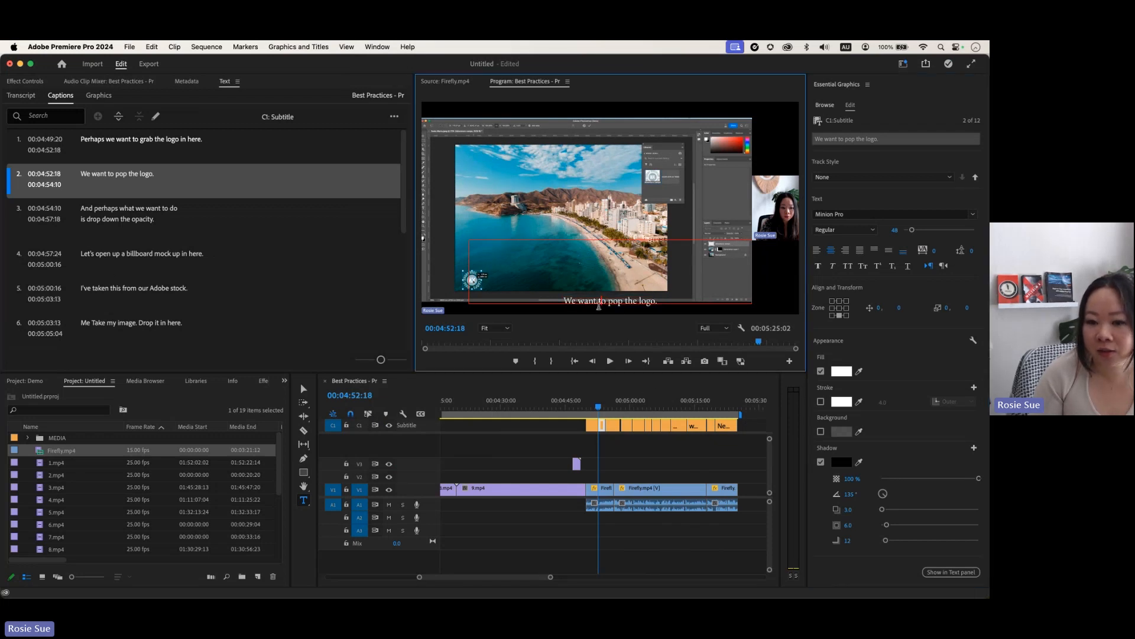
pyautogui.press('super+a')
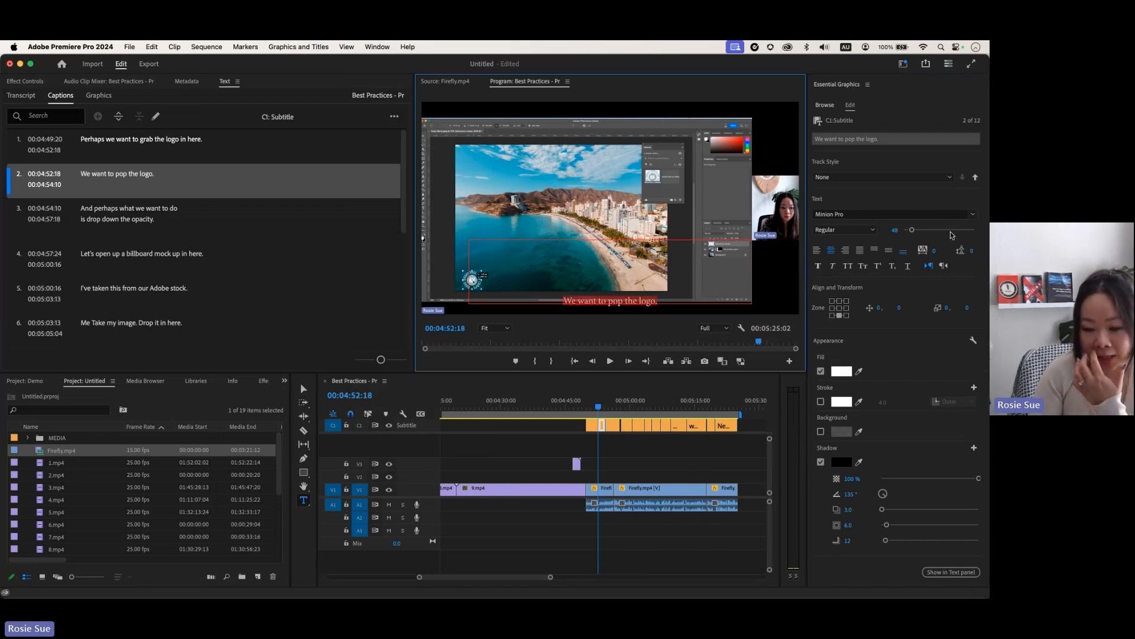
pyautogui.click(973, 216)
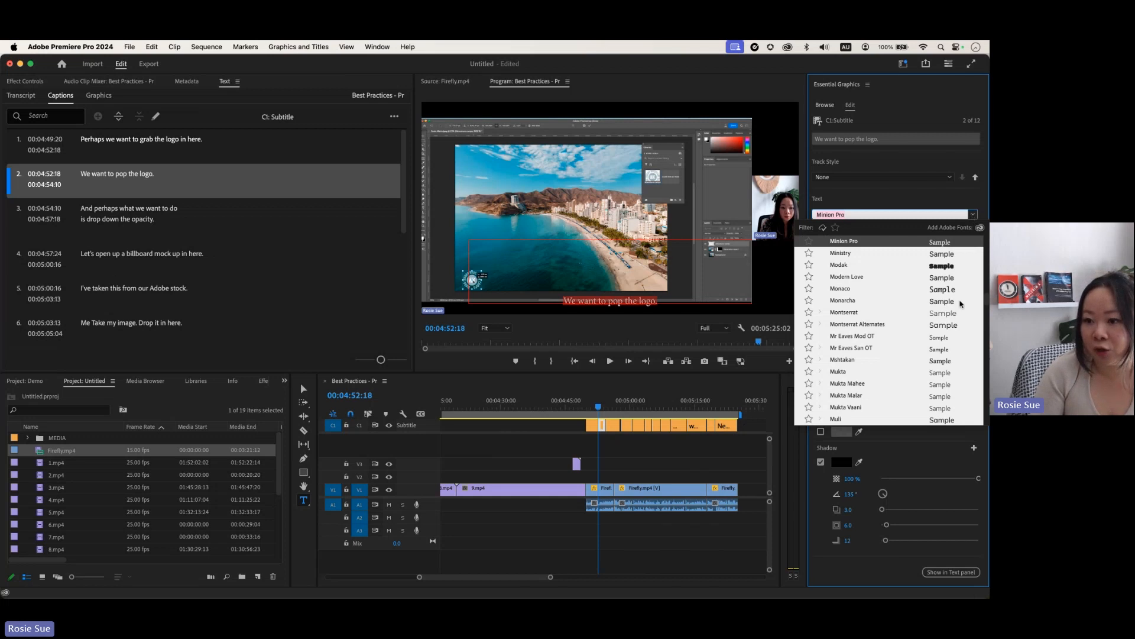
pyautogui.click(945, 290)
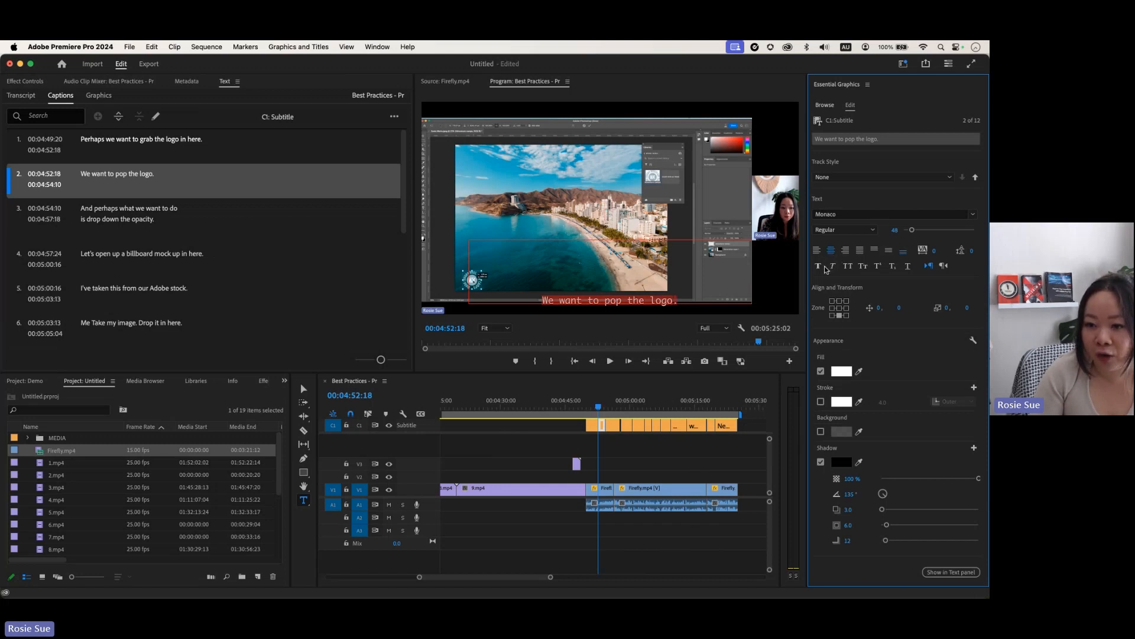
pyautogui.moveTo(916, 234); pyautogui.dragTo(914, 232)
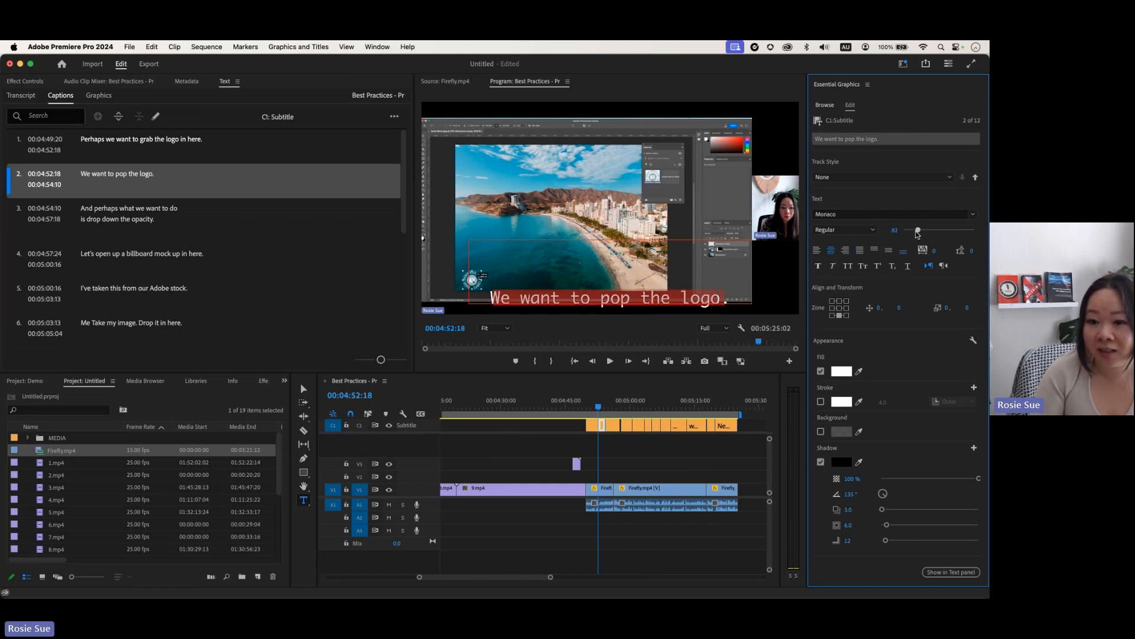
# Change the fill colour of the "We want to pop the logo." caption to blue.
pyautogui.click(839, 373)
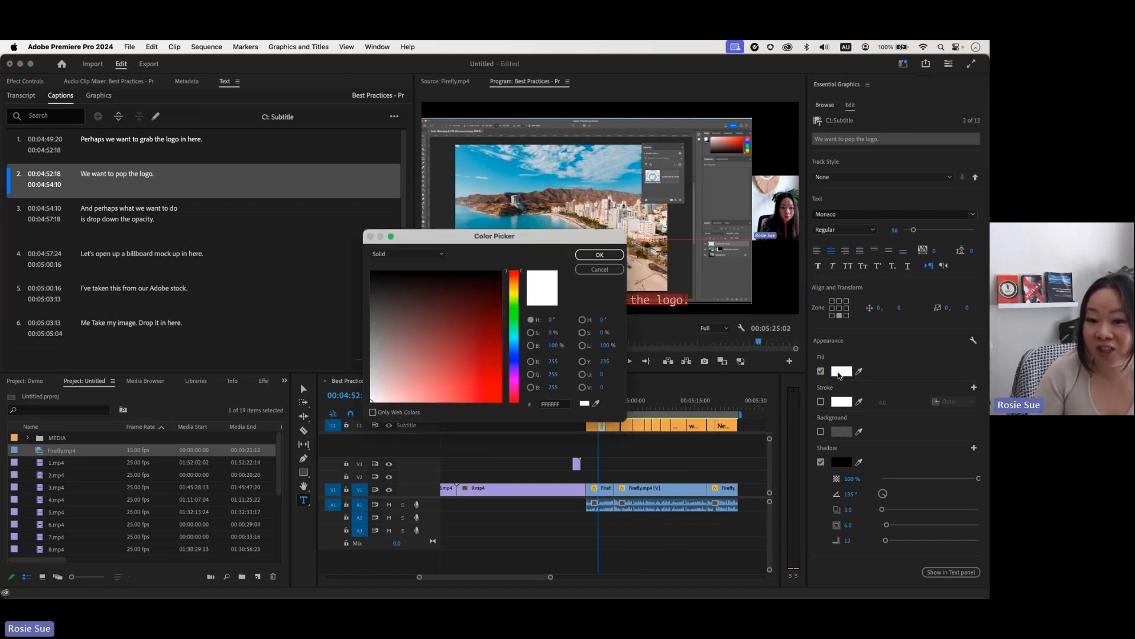
pyautogui.click(513, 360)
pyautogui.moveTo(491, 338)
pyautogui.mouseDown()
pyautogui.moveTo(489, 298)
pyautogui.moveTo(457, 370)
pyautogui.mouseUp()
pyautogui.click(599, 254)
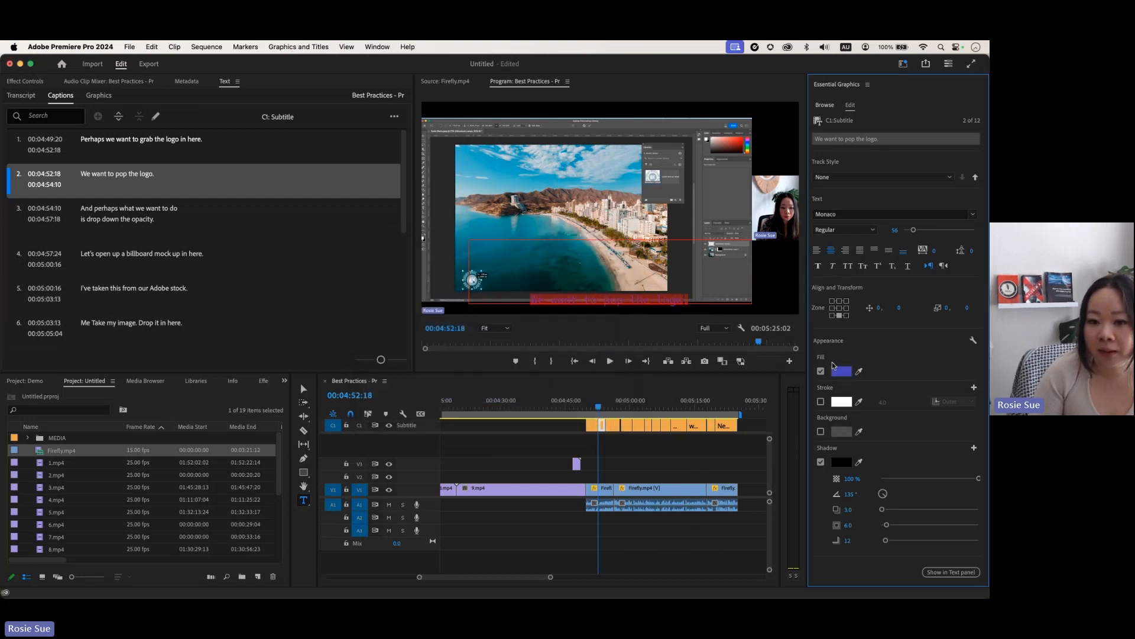
# Enable a white background behind the "We want to pop the logo." caption and check it with the playhead at 00:04:53:06.
pyautogui.click(821, 431)
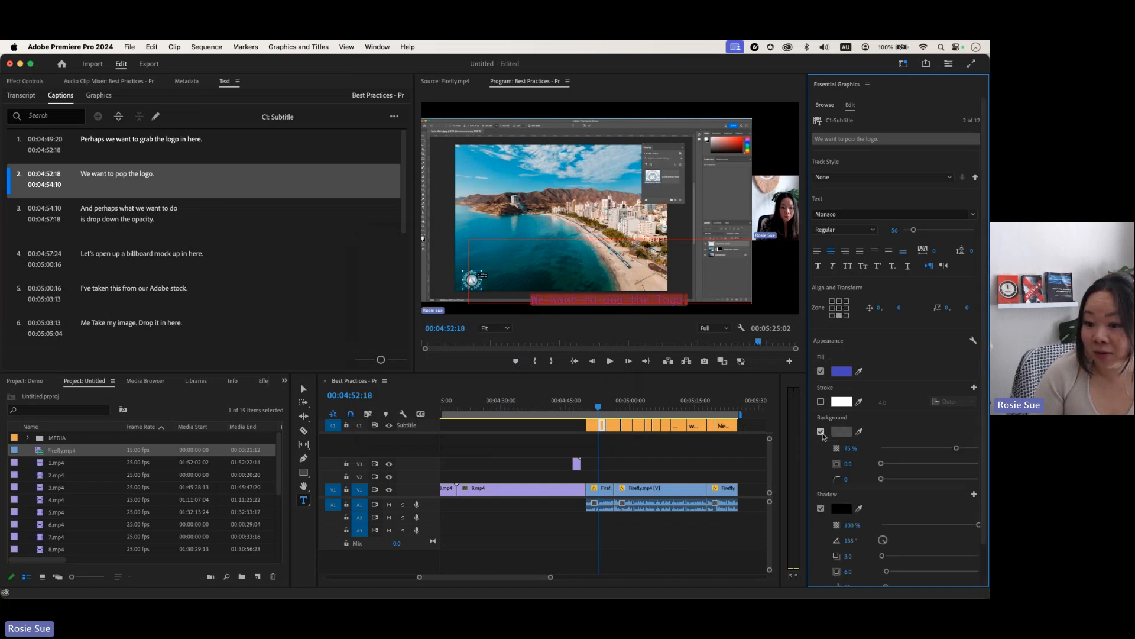
pyautogui.click(841, 431)
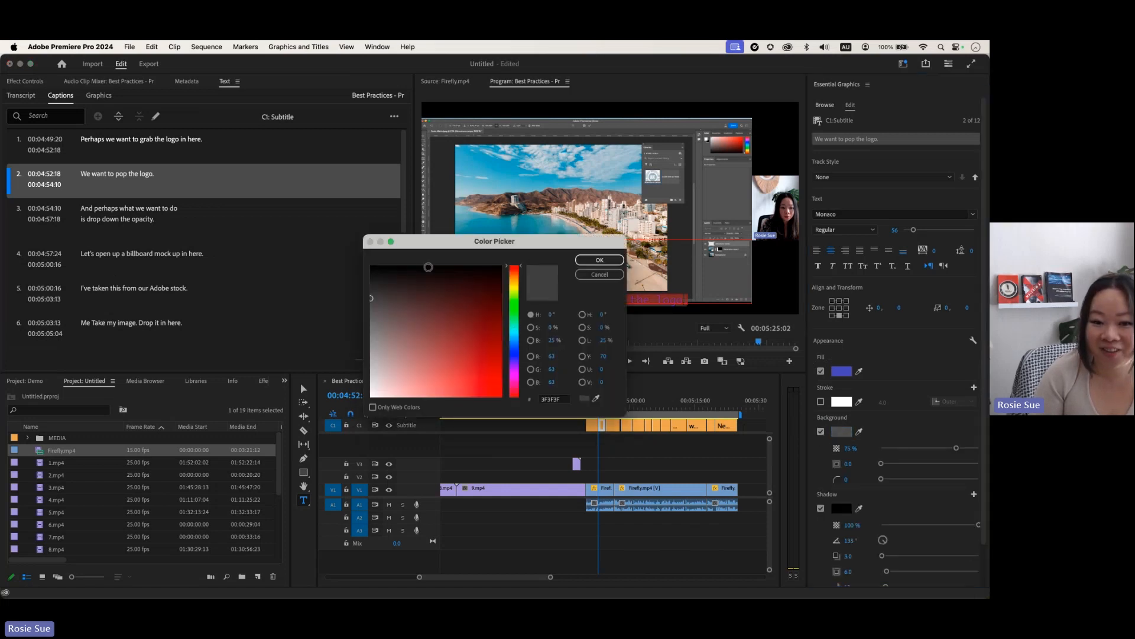
pyautogui.click(393, 271)
pyautogui.click(443, 389)
pyautogui.click(373, 395)
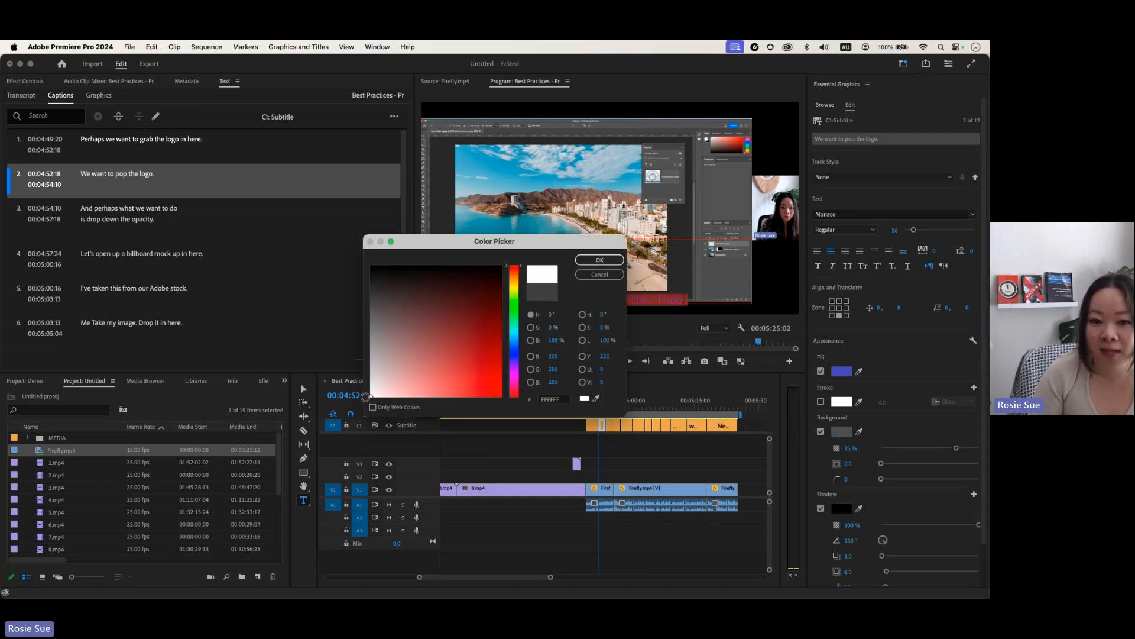
pyautogui.click(599, 259)
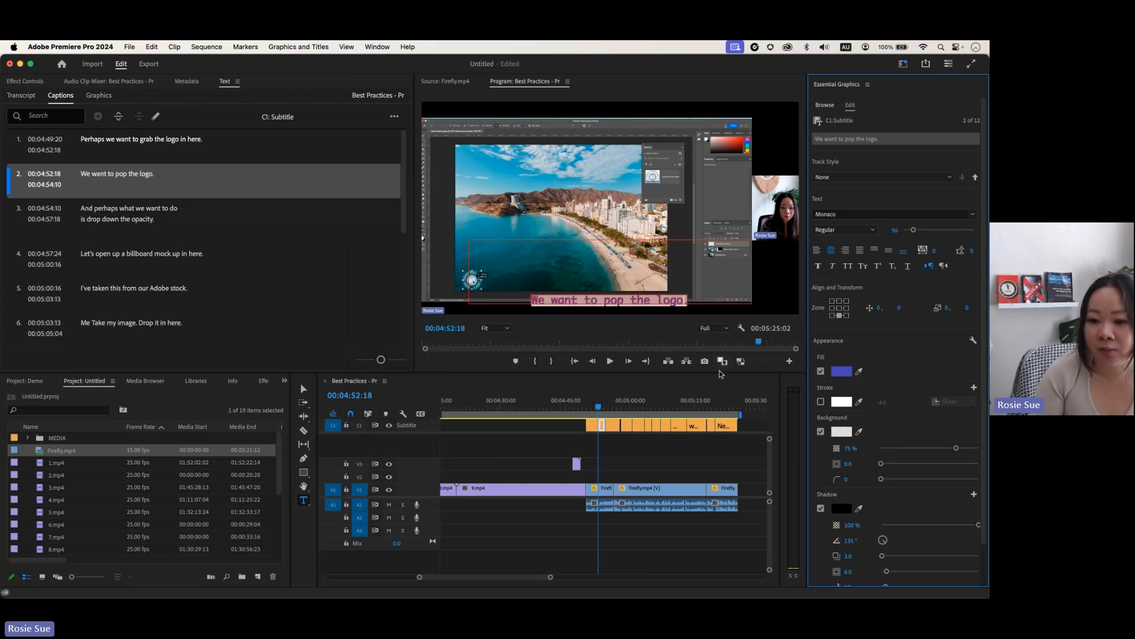
pyautogui.click(572, 300)
pyautogui.moveTo(597, 409); pyautogui.dragTo(600, 408)
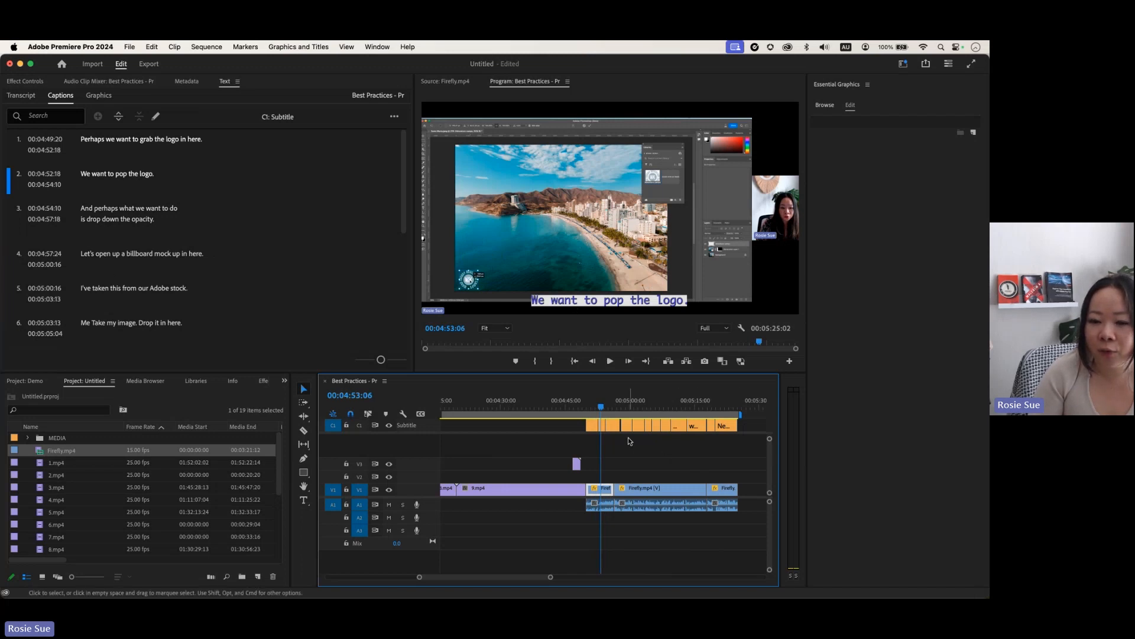
# Select all caption clips on the Subtitle track and set their font to Anton.
pyautogui.moveTo(735, 439); pyautogui.dragTo(591, 411)
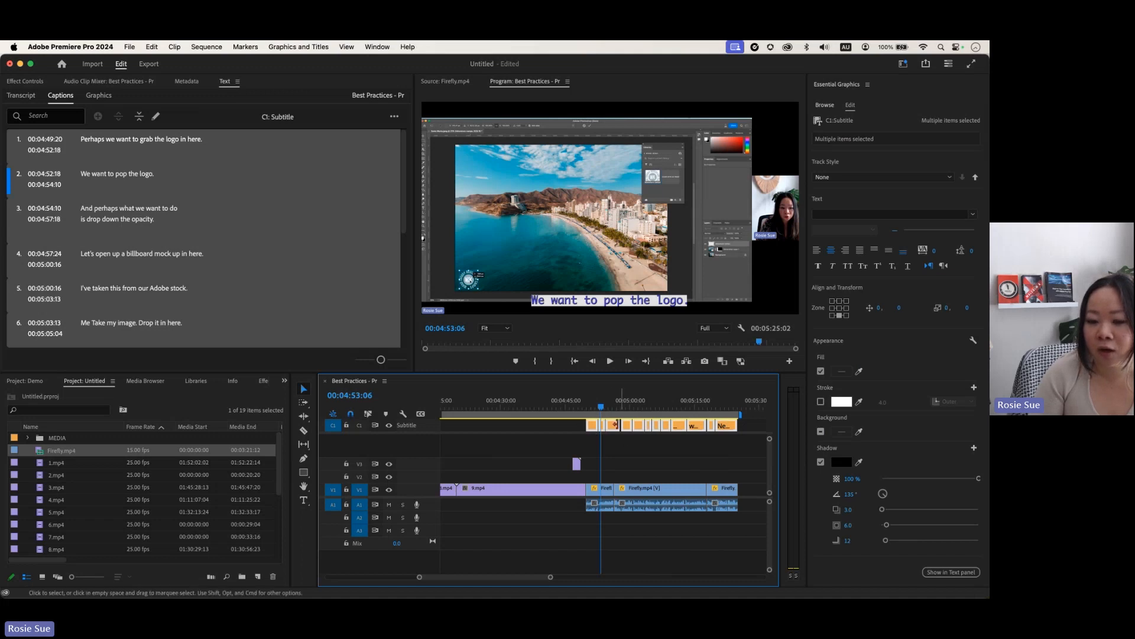
pyautogui.click(972, 215)
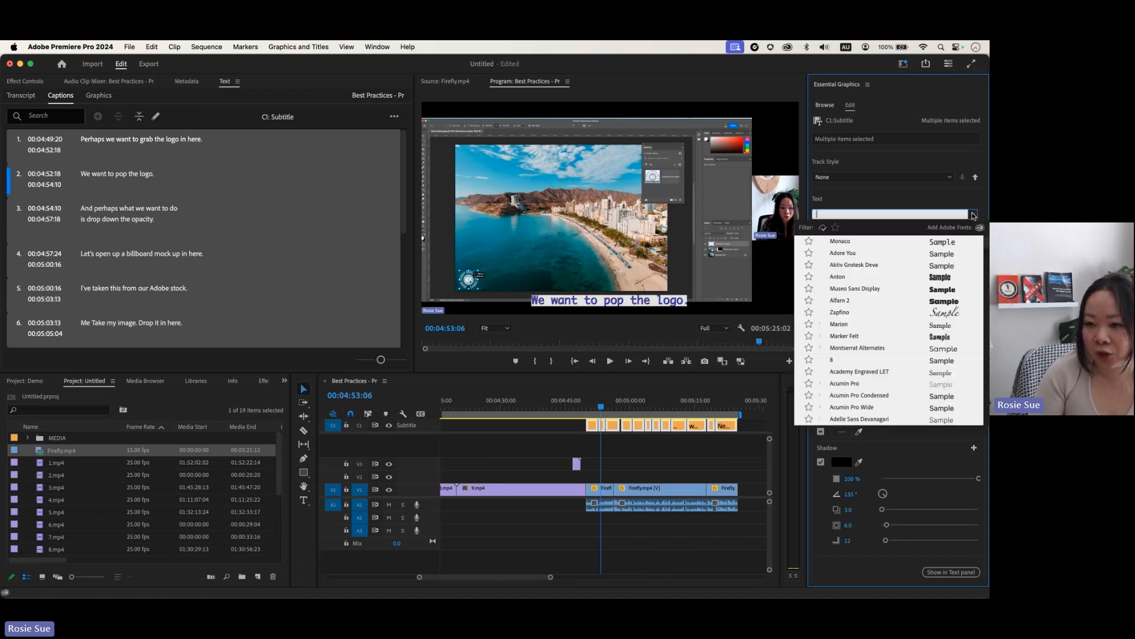
pyautogui.click(897, 277)
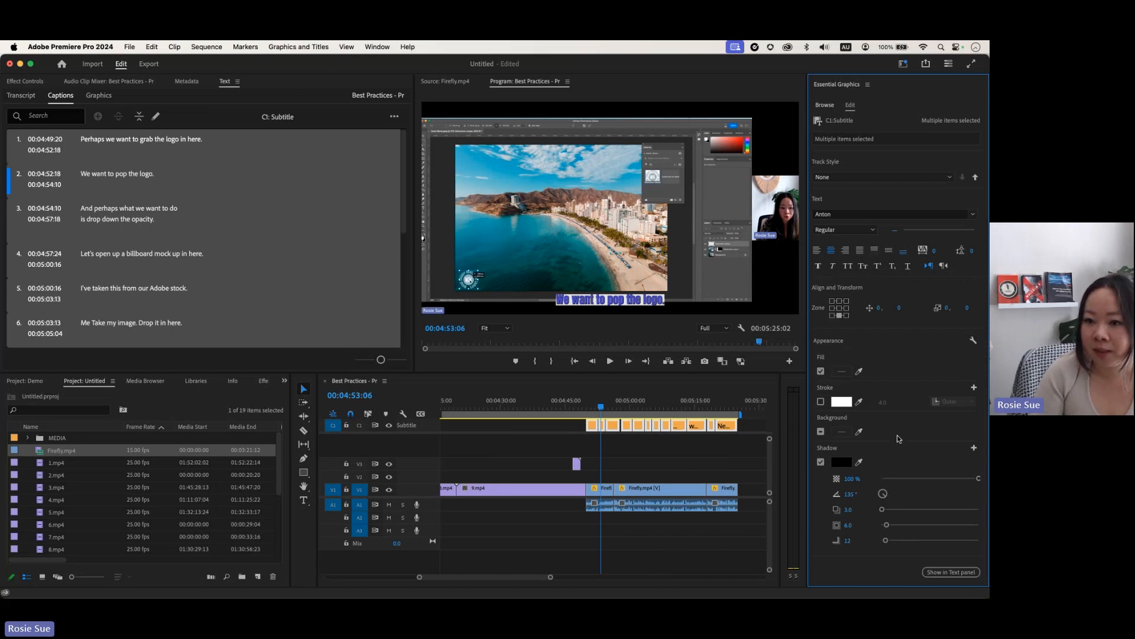
# Set the fill colour of all selected captions to light purple.
pyautogui.click(841, 370)
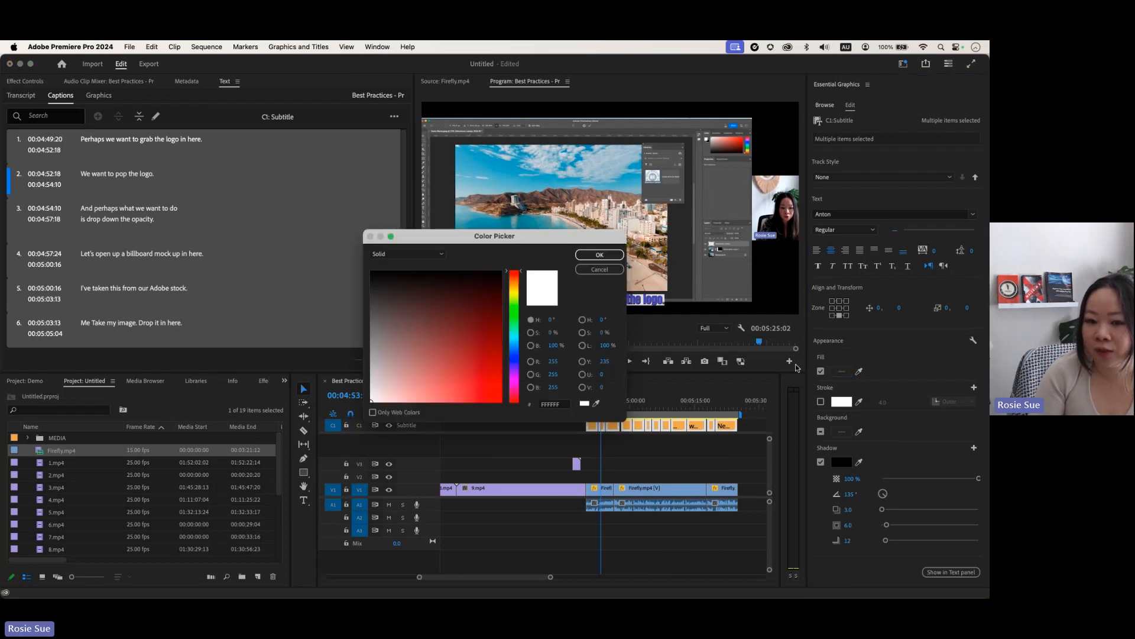
pyautogui.click(515, 367)
pyautogui.moveTo(476, 362); pyautogui.dragTo(432, 385)
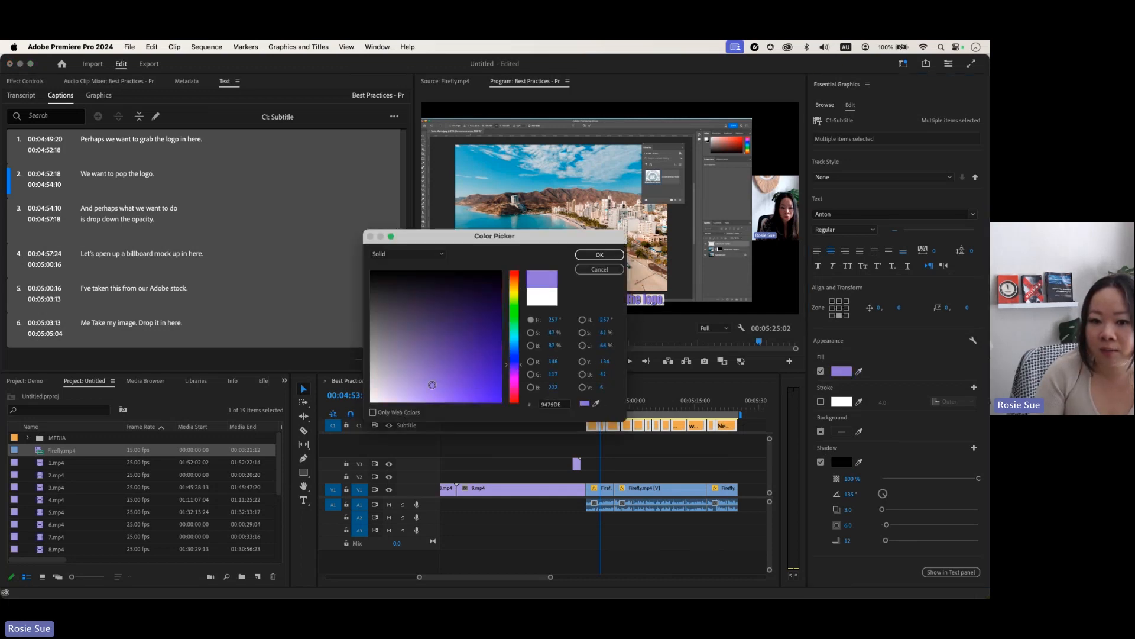
pyautogui.click(604, 255)
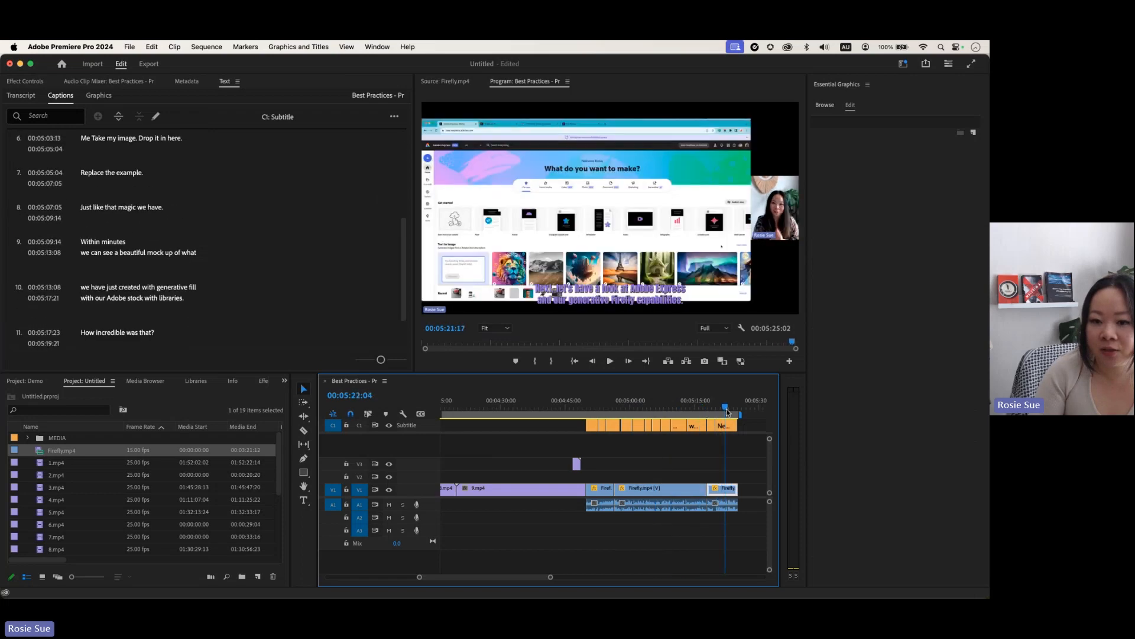